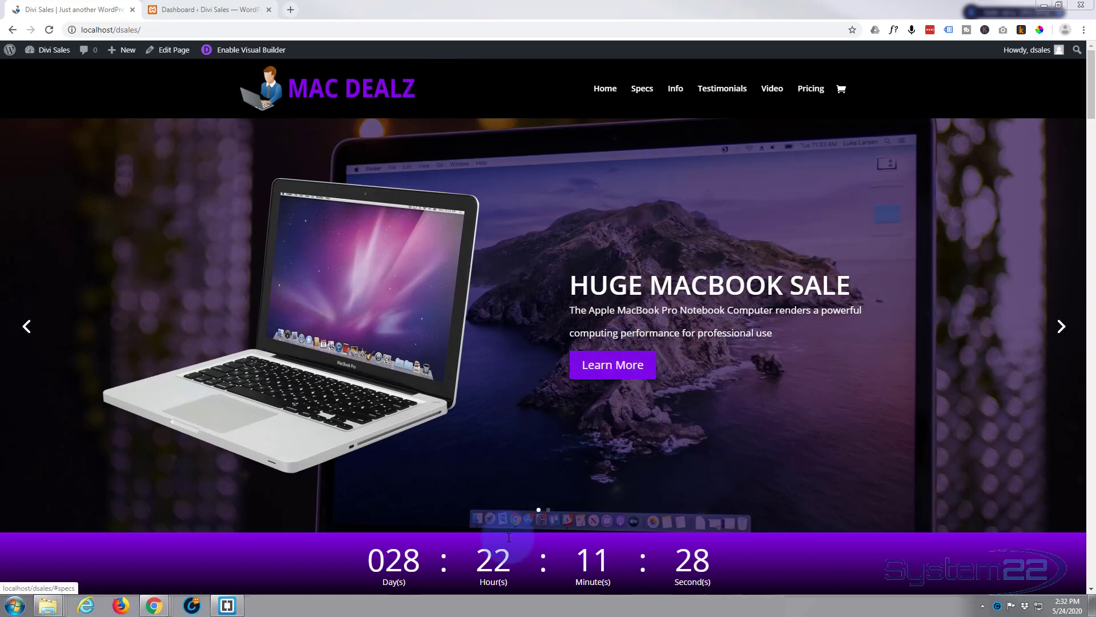
# Step: Look through the finished Mac Dealz site's specs, info, testimonials, video, pricing and cart, and return to its home page
pyautogui.click(615, 367)
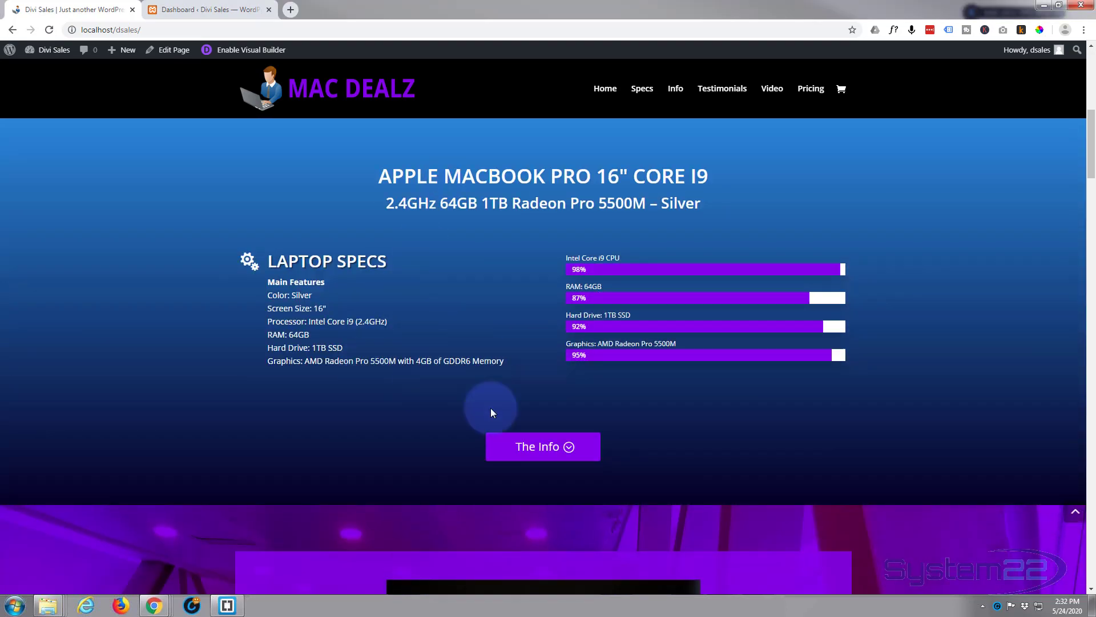
pyautogui.click(521, 448)
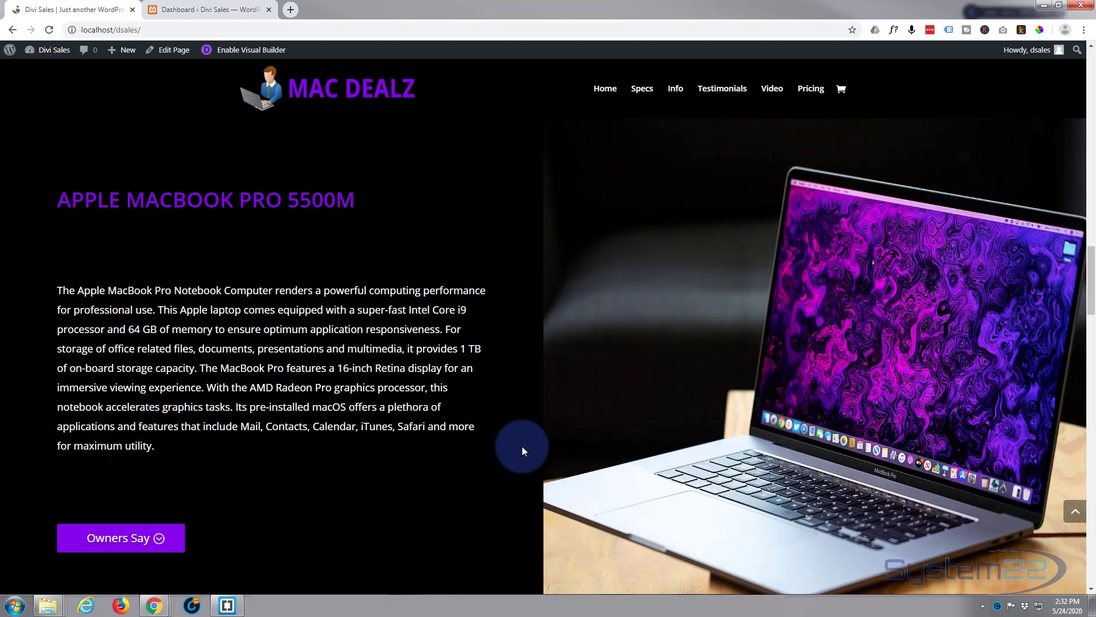
pyautogui.click(117, 542)
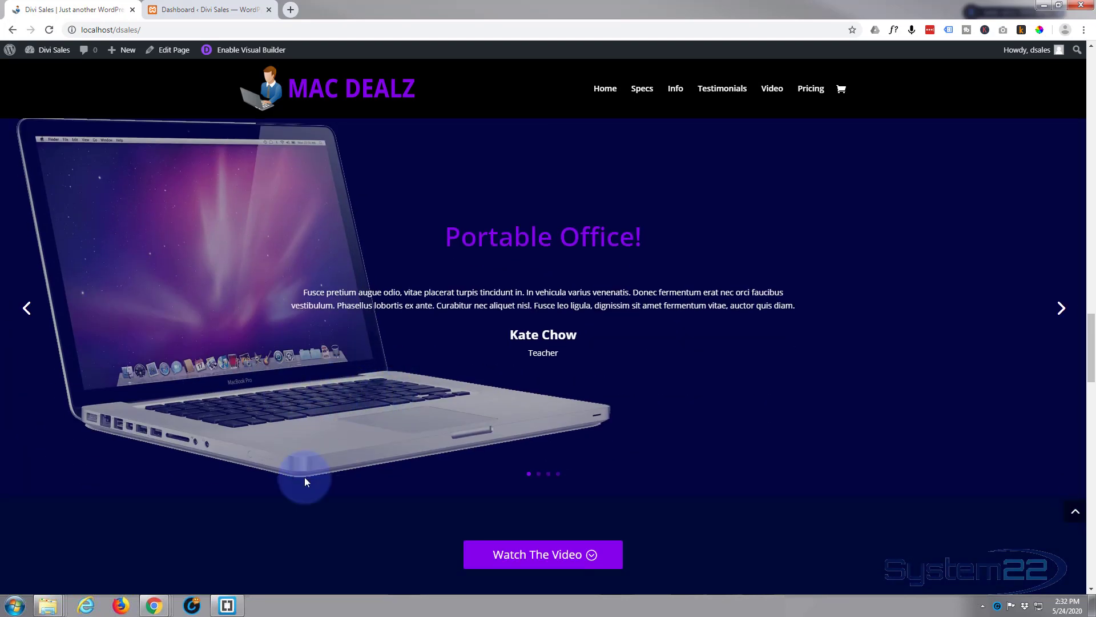
pyautogui.click(534, 565)
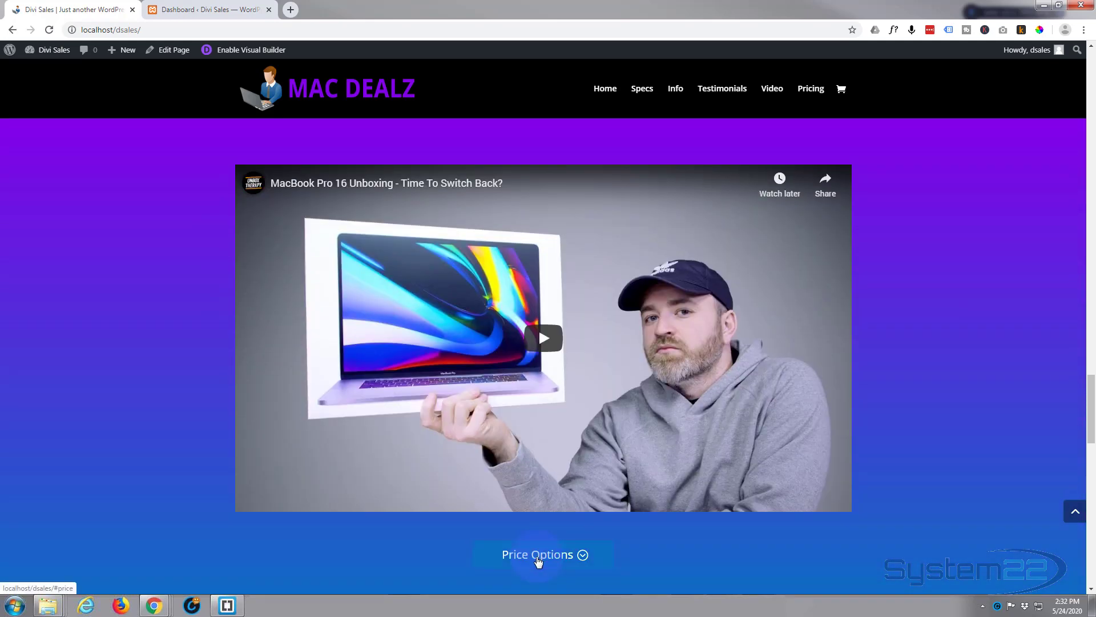
pyautogui.click(548, 556)
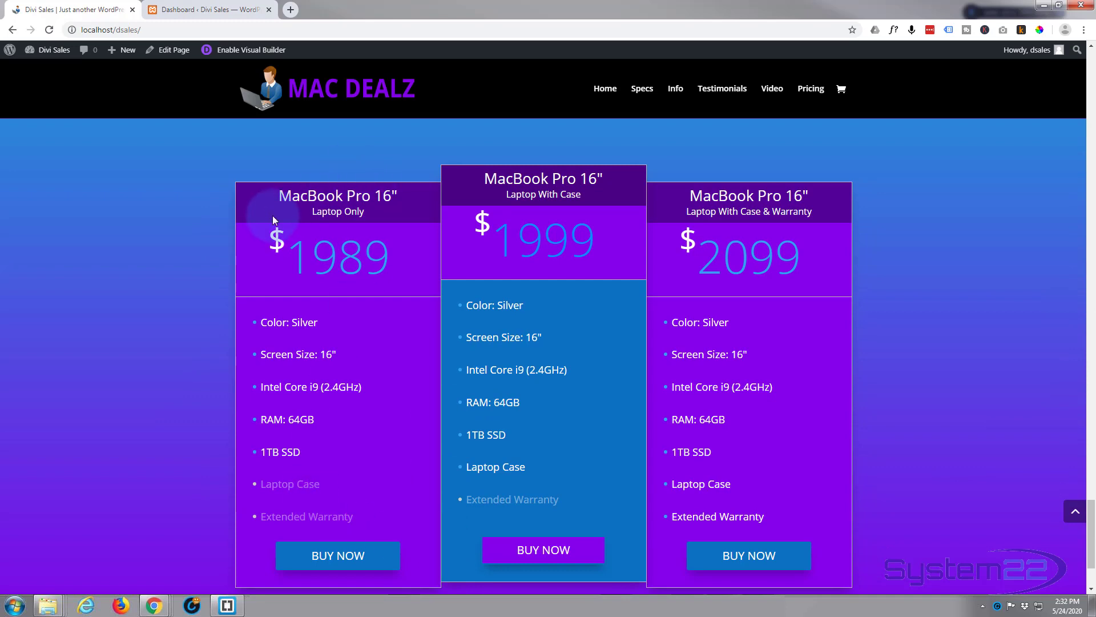
pyautogui.scroll(-3, 272, 215)
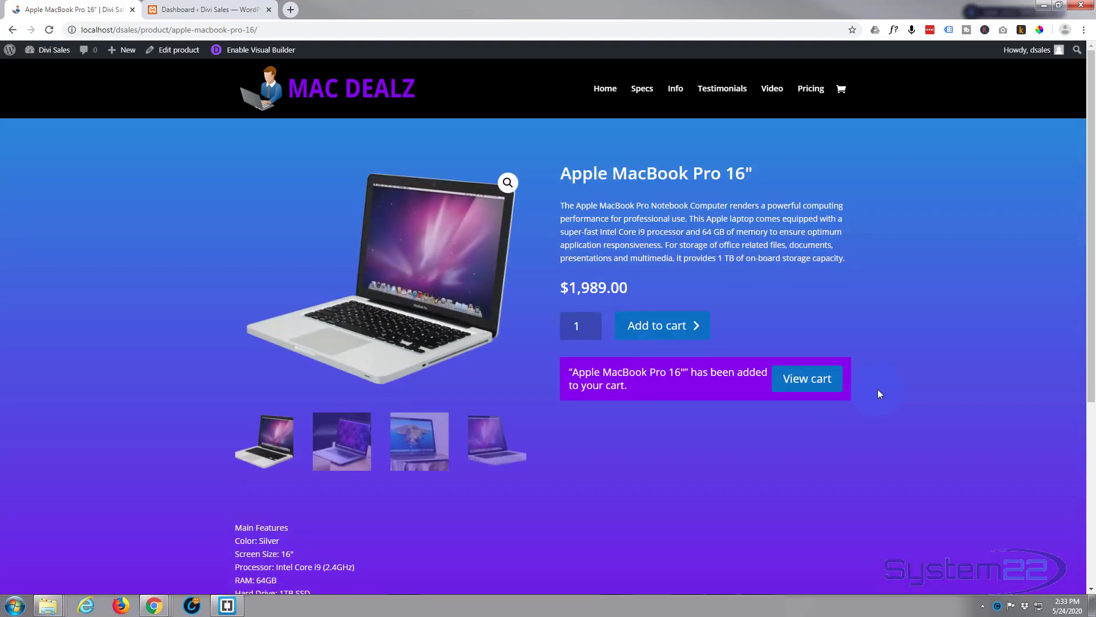
pyautogui.click(813, 384)
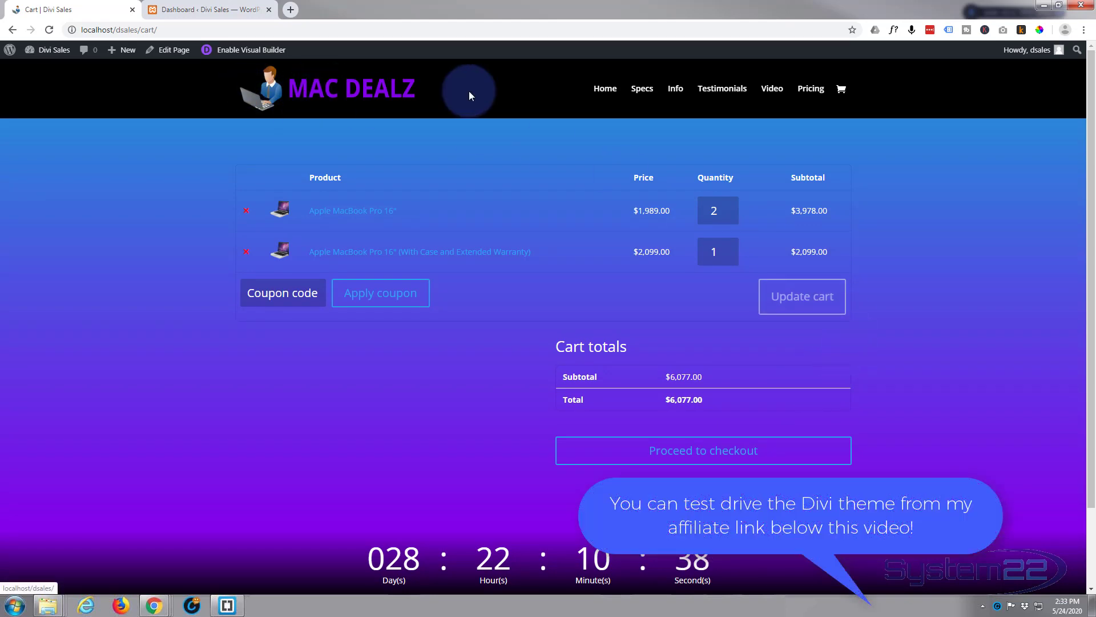
pyautogui.click(605, 92)
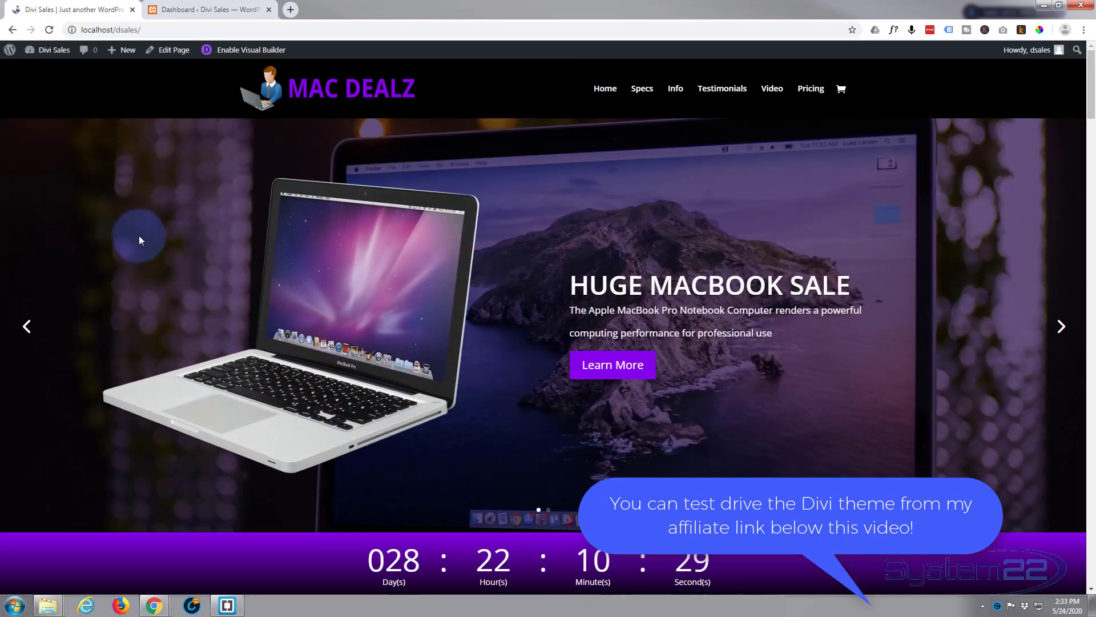
# Step: Open the new dsalesfunnel site's front end in a separate tab and compare it with the finished Mac Dealz home page
pyautogui.click(202, 10)
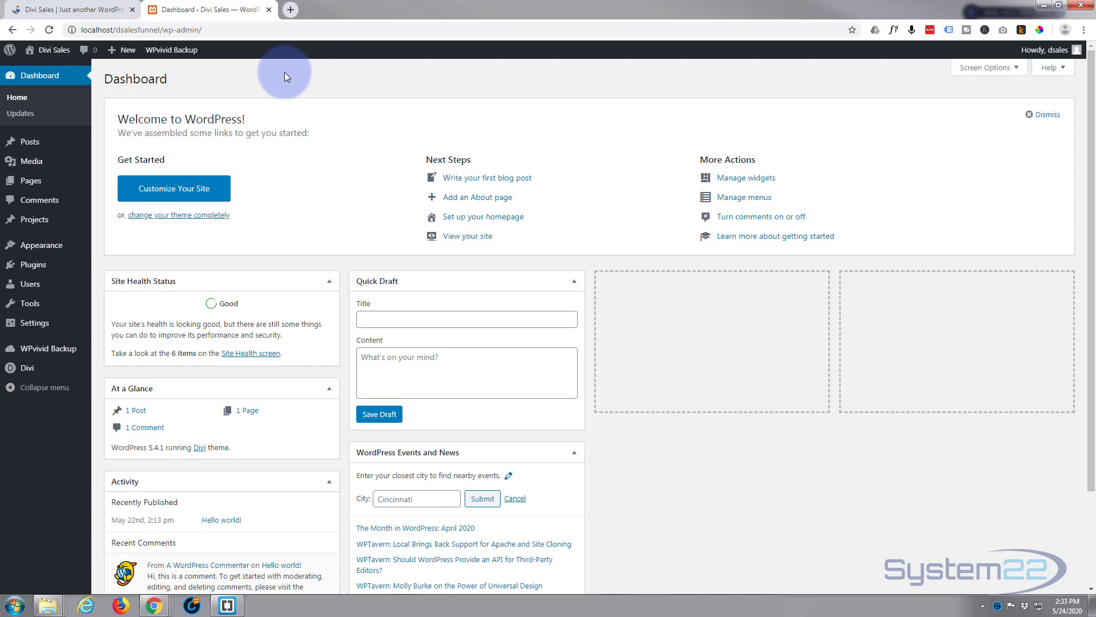
pyautogui.moveTo(48, 51)
pyautogui.middleClick(38, 75)
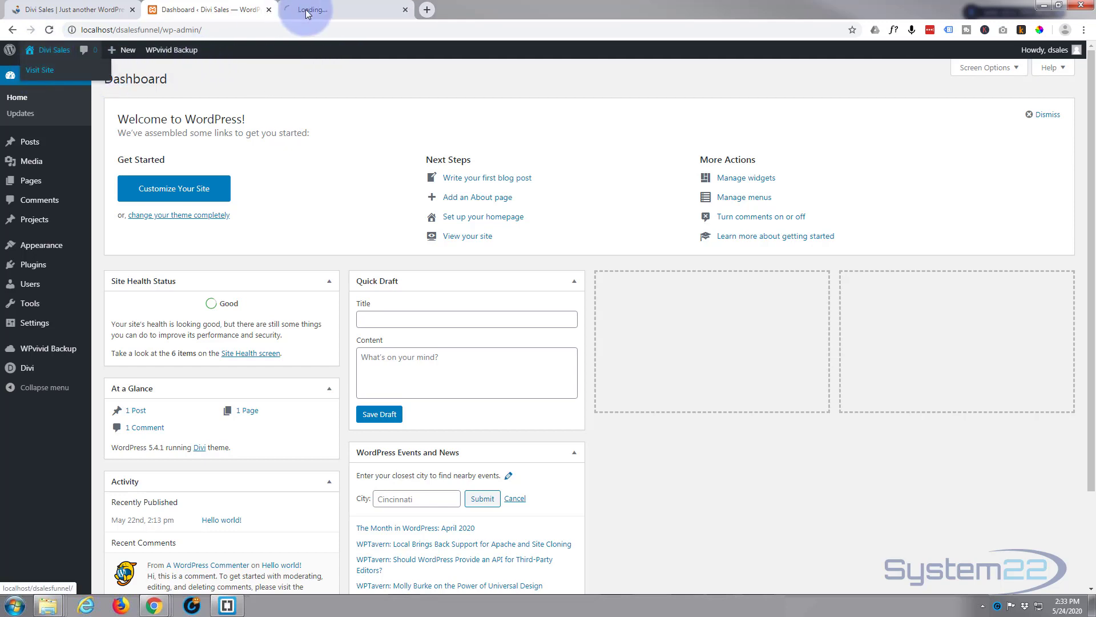
pyautogui.click(354, 10)
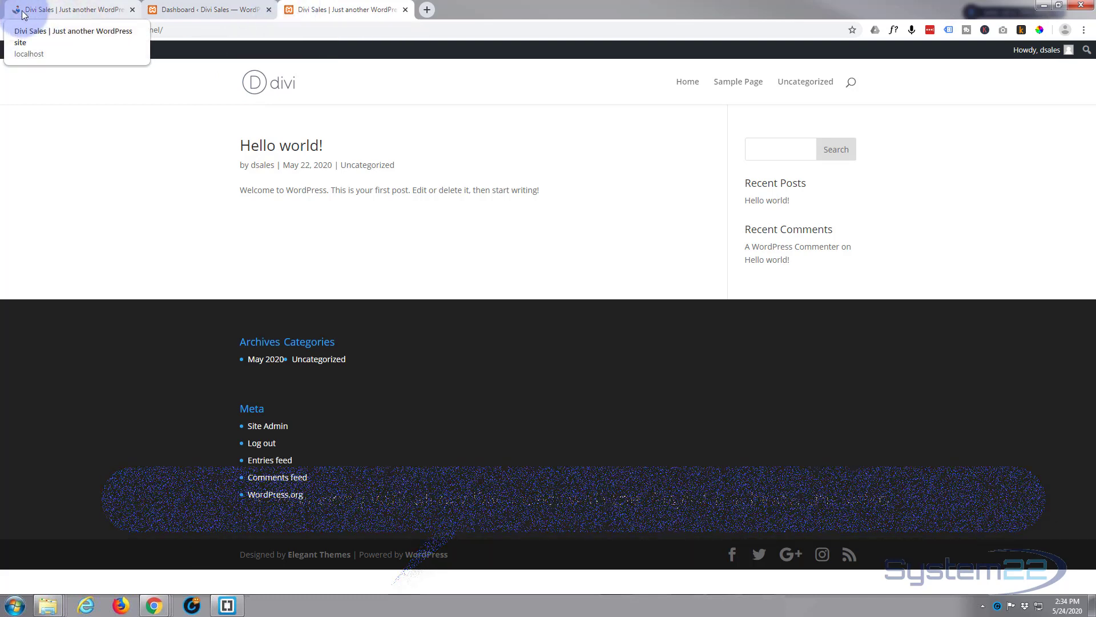
pyautogui.click(21, 11)
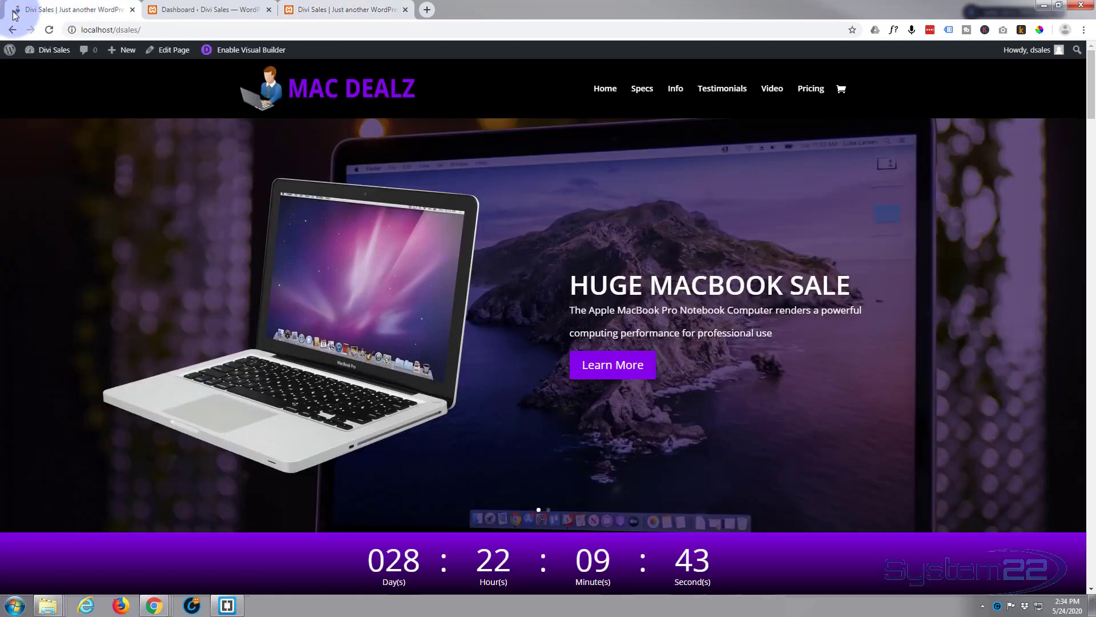
pyautogui.click(339, 10)
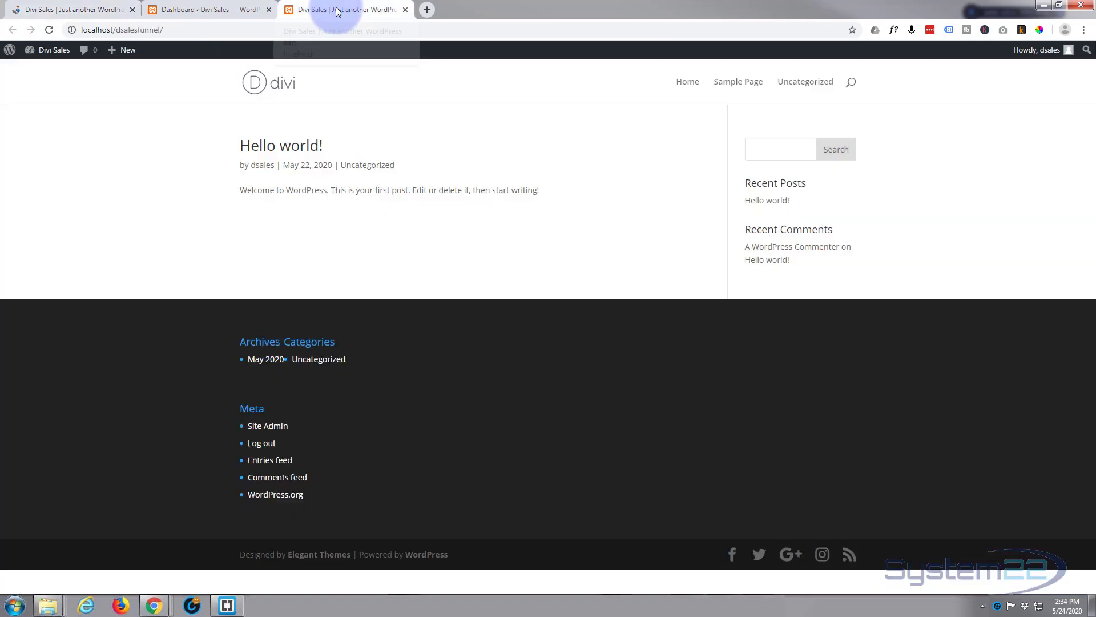
# Step: In the dsalesfunnel site's Divi Theme Customizer, set the primary menu bar's background color to black (#000000)
pyautogui.click(236, 11)
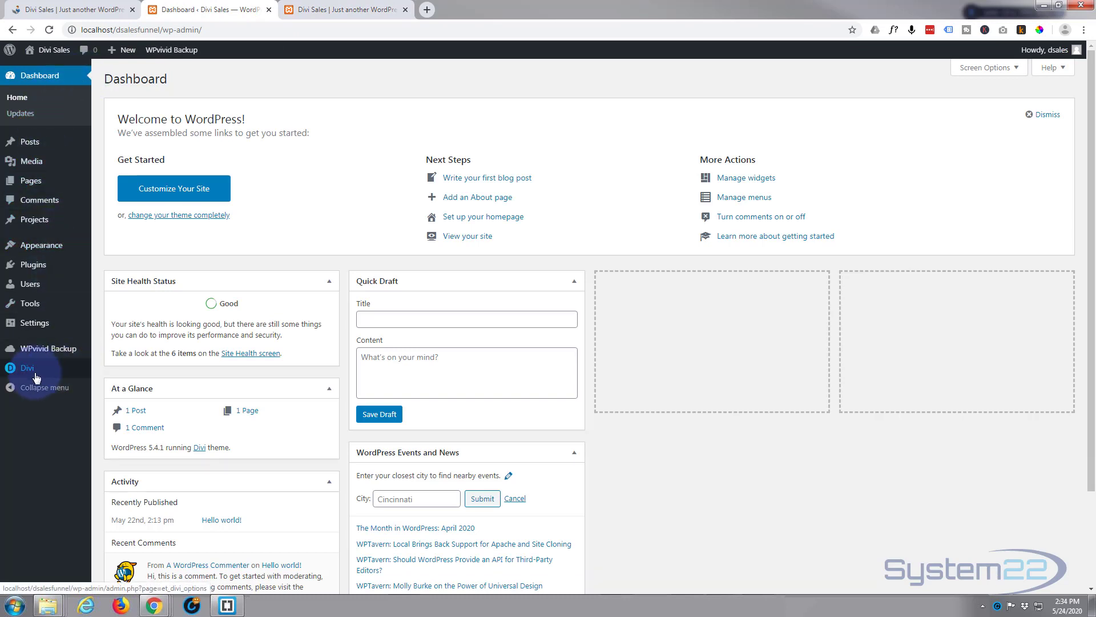
pyautogui.moveTo(28, 370)
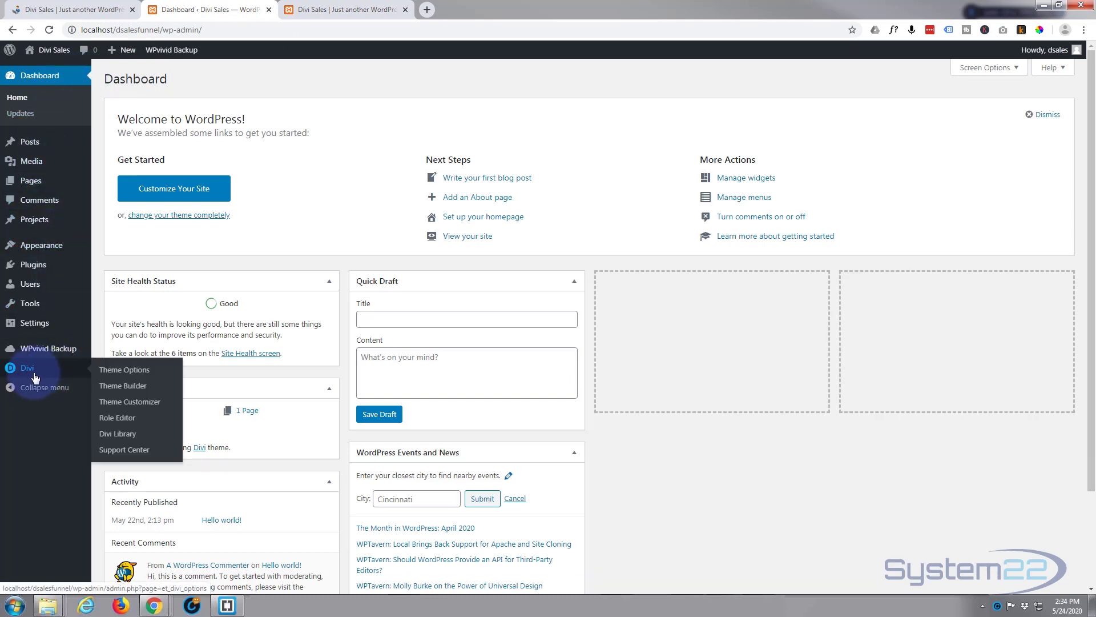
pyautogui.click(124, 409)
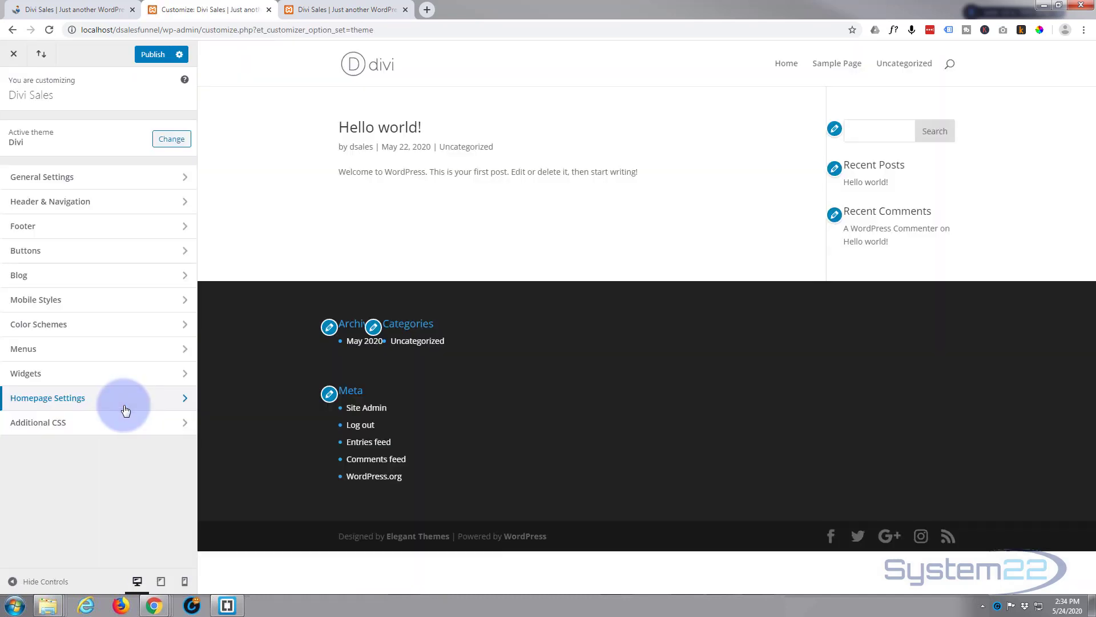
pyautogui.click(102, 203)
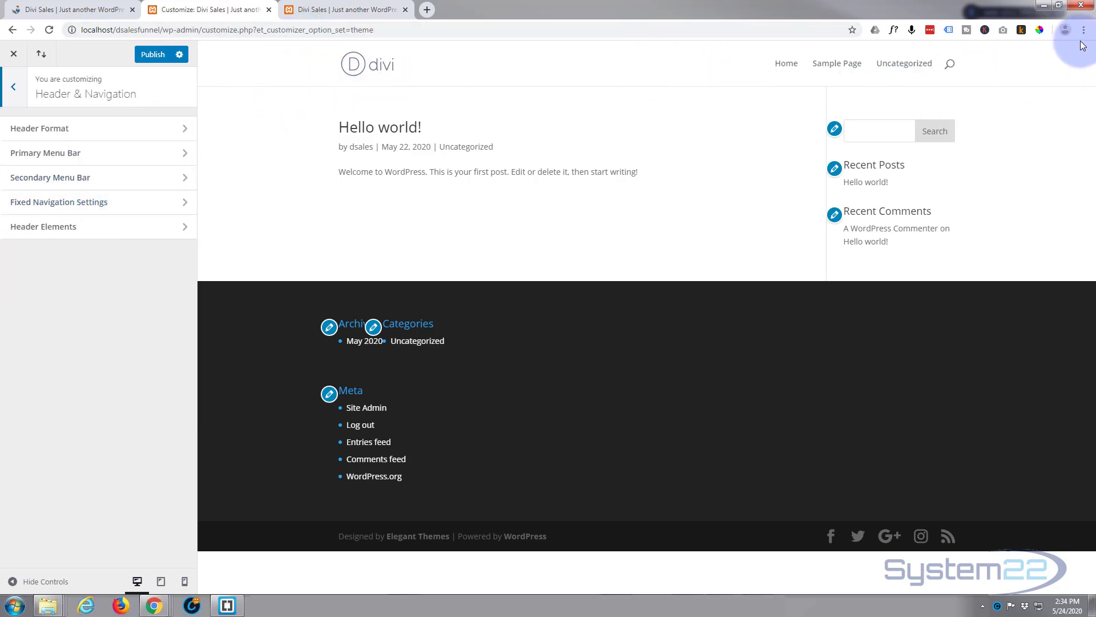
pyautogui.click(104, 155)
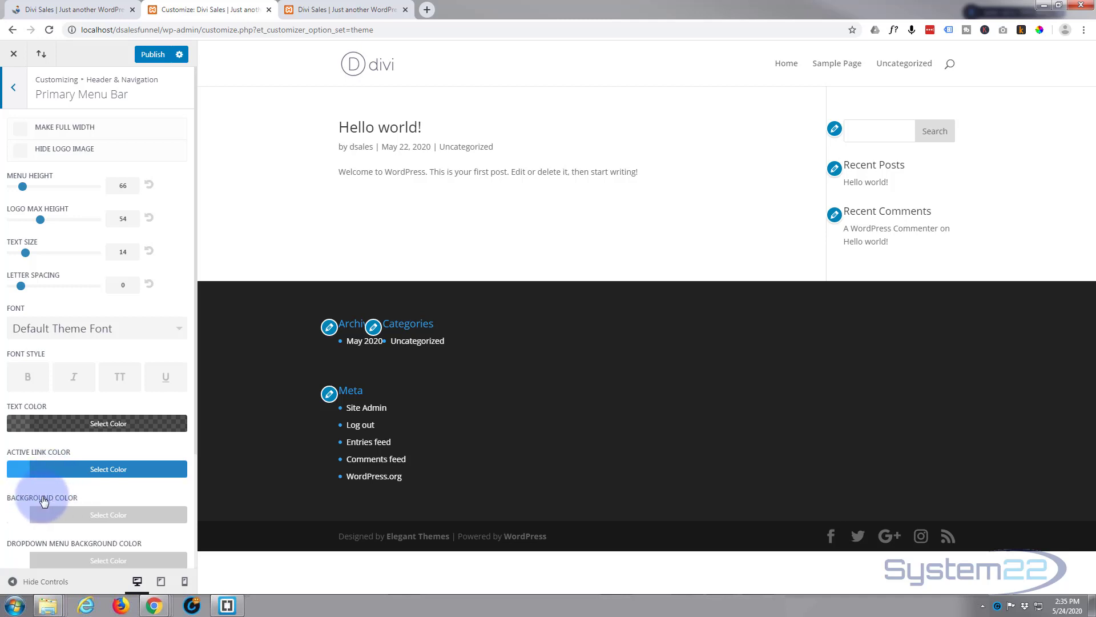
pyautogui.click(69, 515)
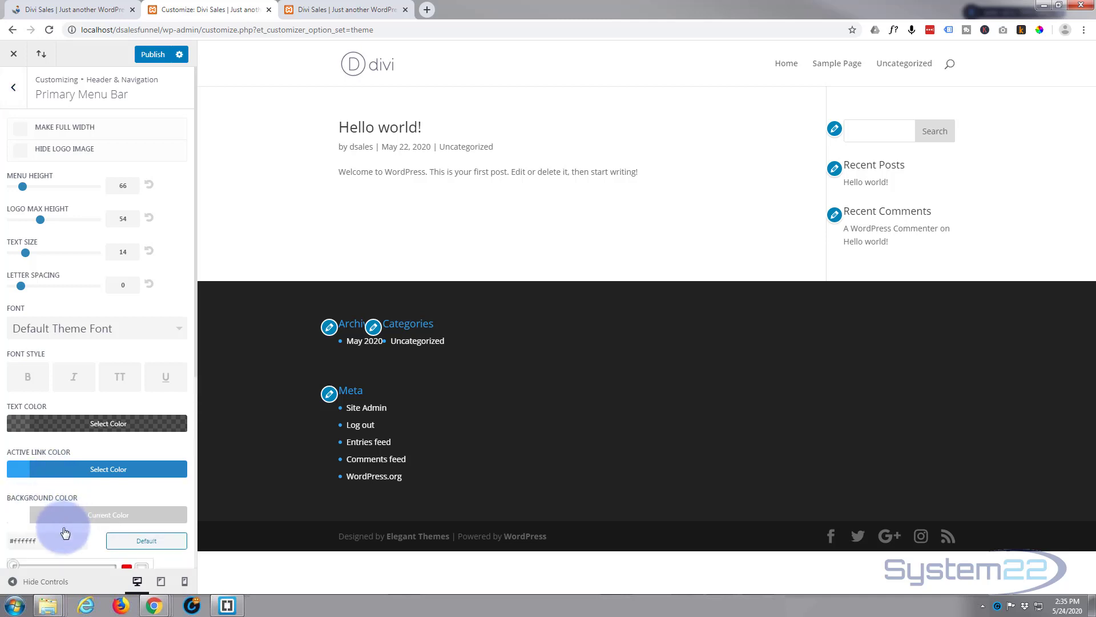
pyautogui.scroll(-3, 71, 485)
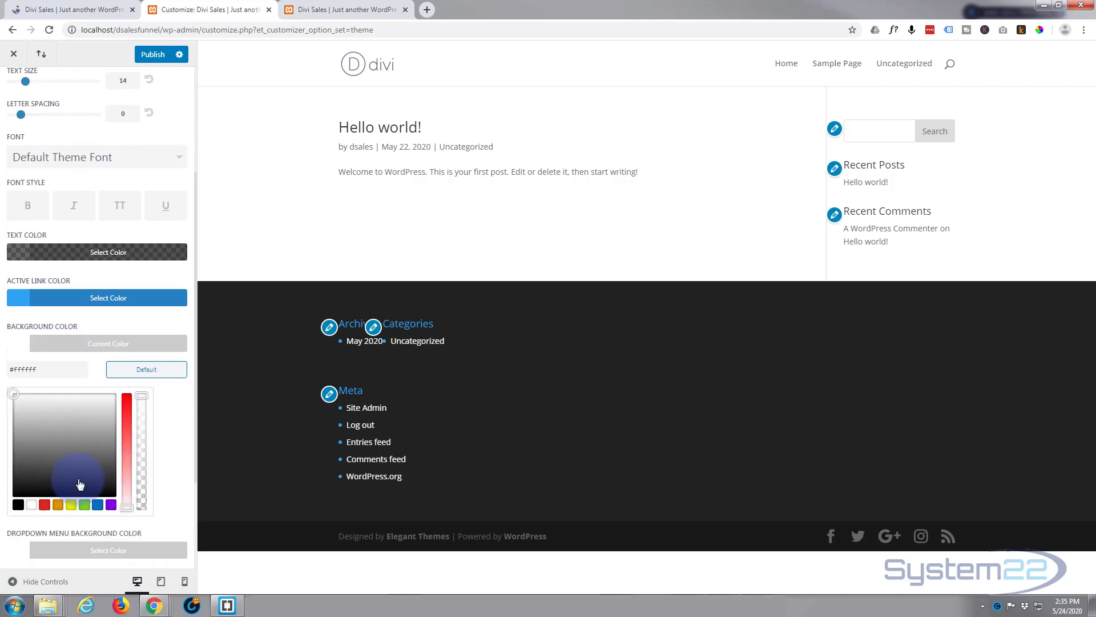
pyautogui.click(17, 505)
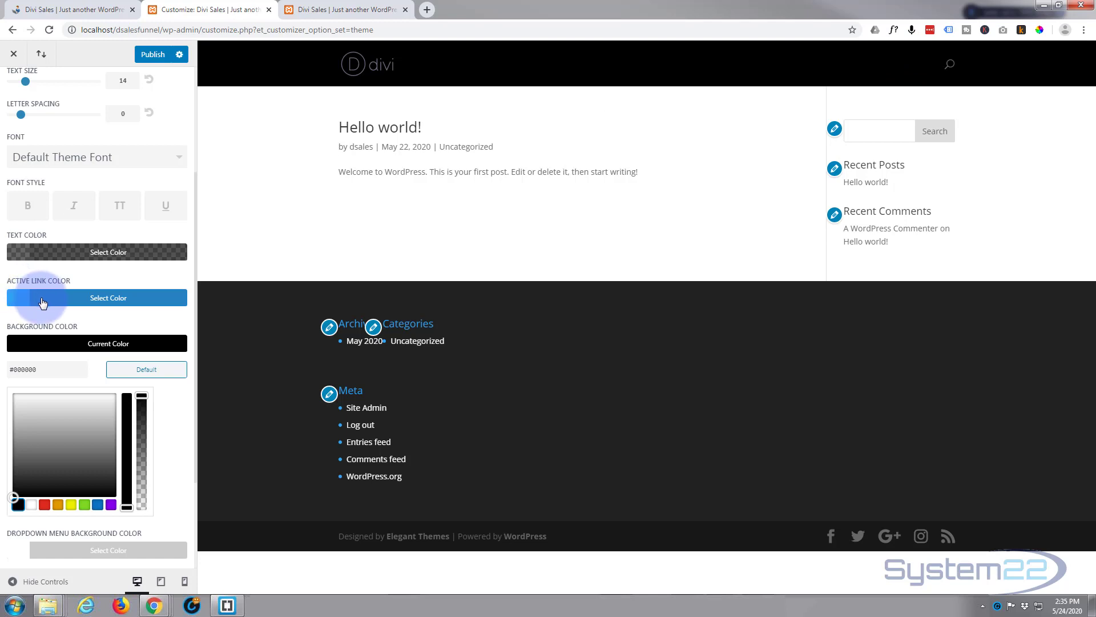
# Step: Set the primary menu bar's text color to fully opaque white (#ffffff)
pyautogui.click(36, 246)
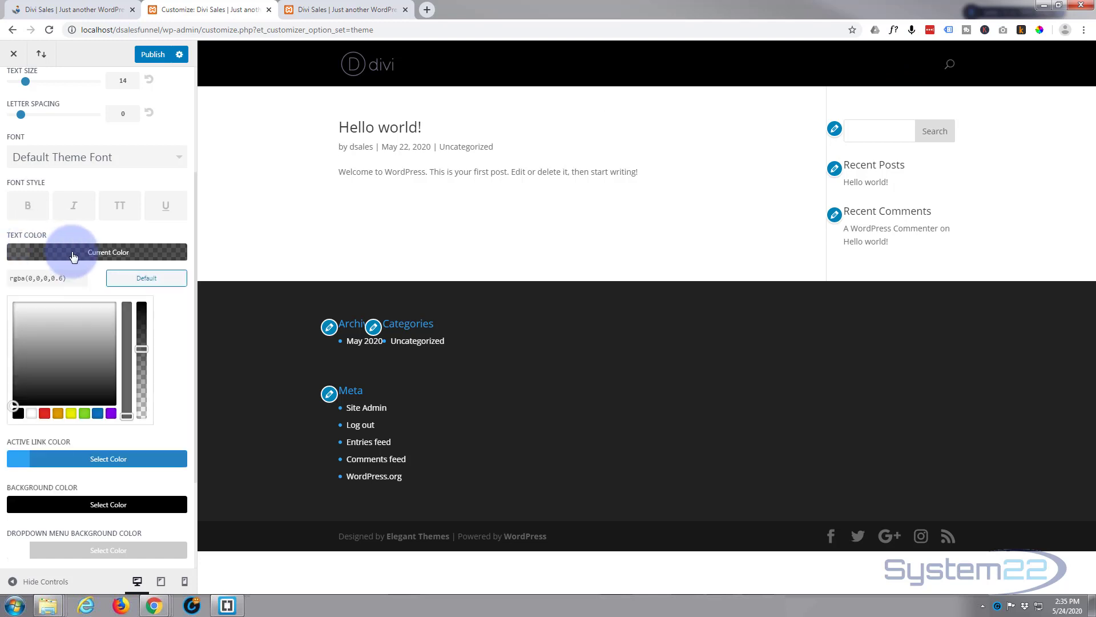
pyautogui.click(32, 413)
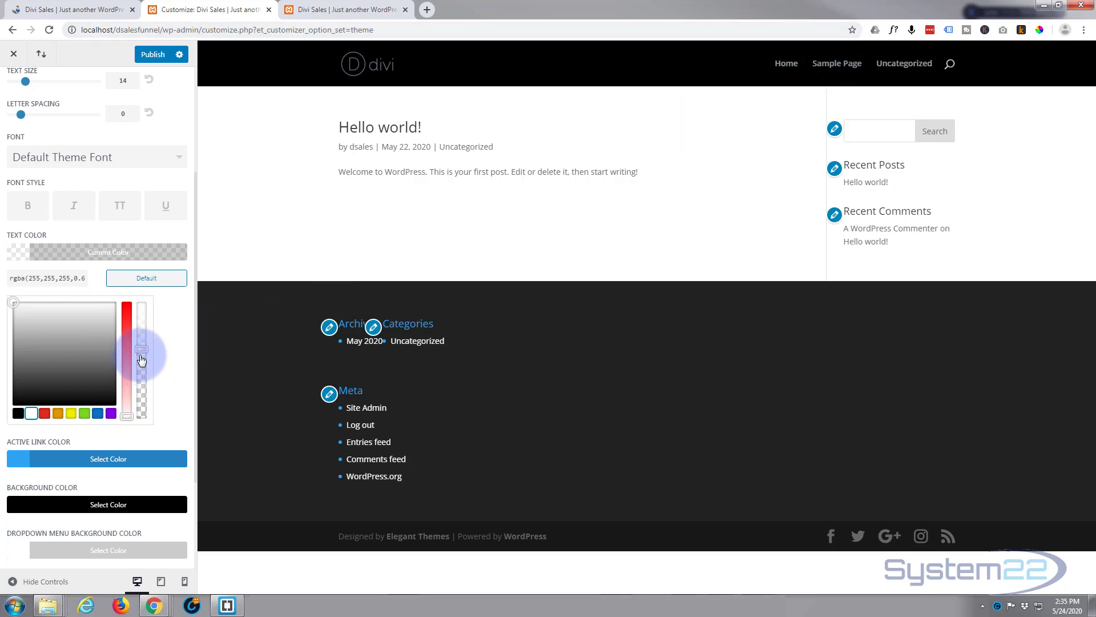
pyautogui.moveTo(139, 349); pyautogui.dragTo(143, 301)
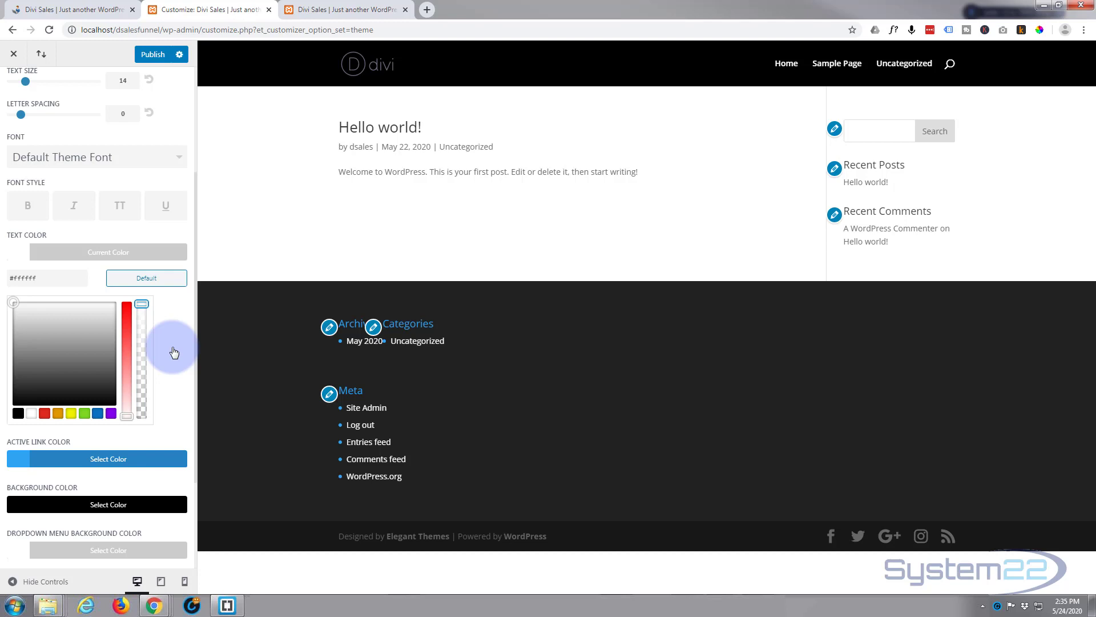
# Step: Set the primary menu bar's active link color to white (#ffffff) and return to the Header & Navigation settings
pyautogui.scroll(-2, 173, 352)
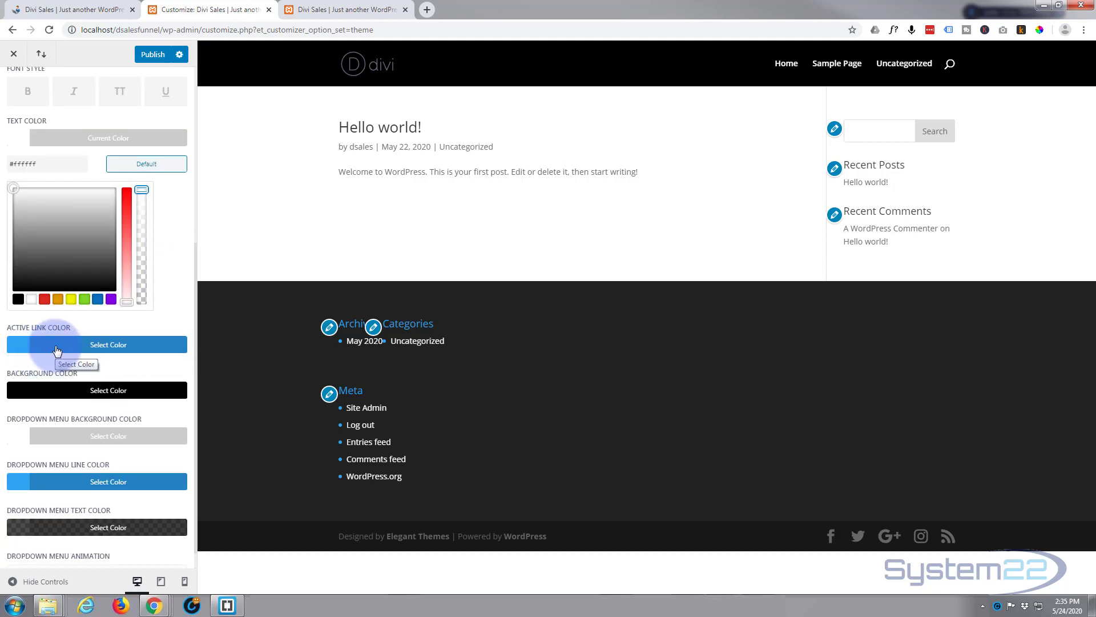
pyautogui.click(66, 349)
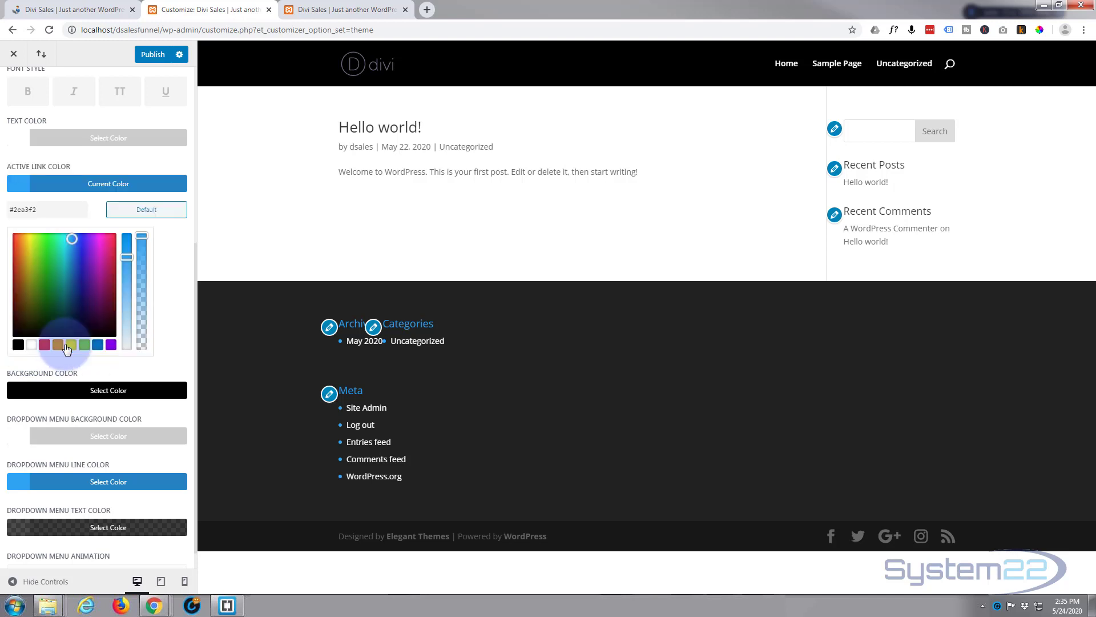
pyautogui.click(61, 399)
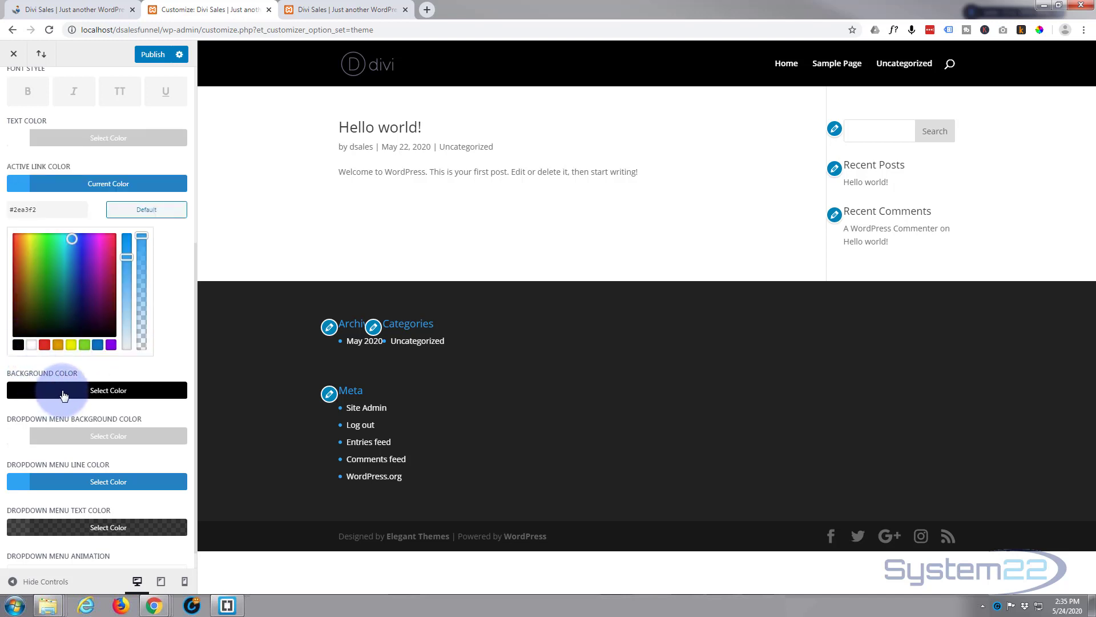
pyautogui.click(31, 344)
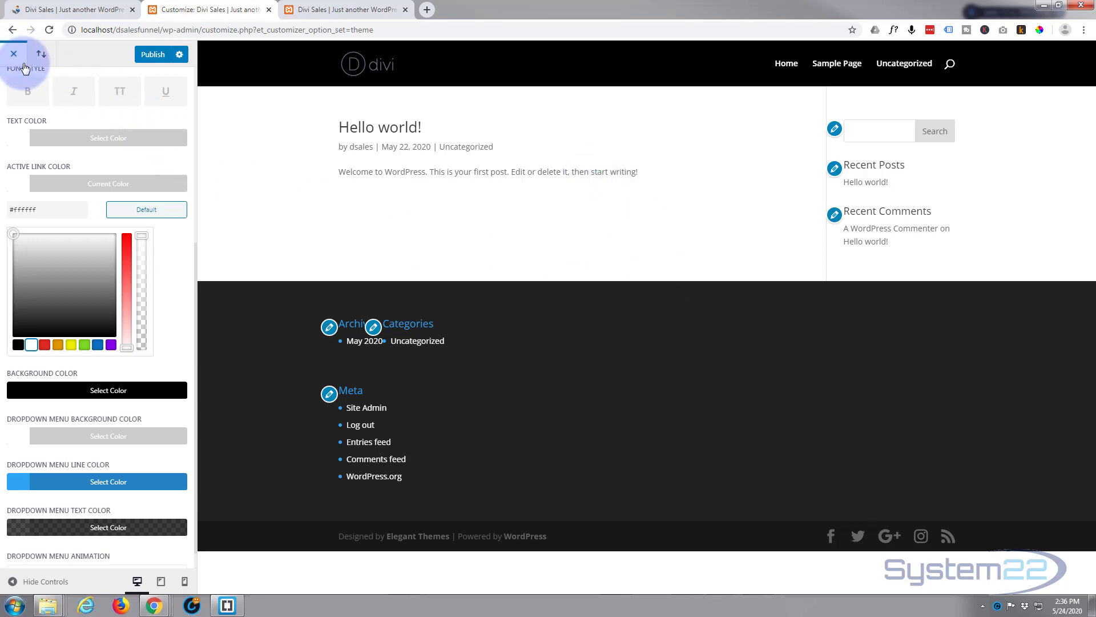
pyautogui.scroll(5, 43, 141)
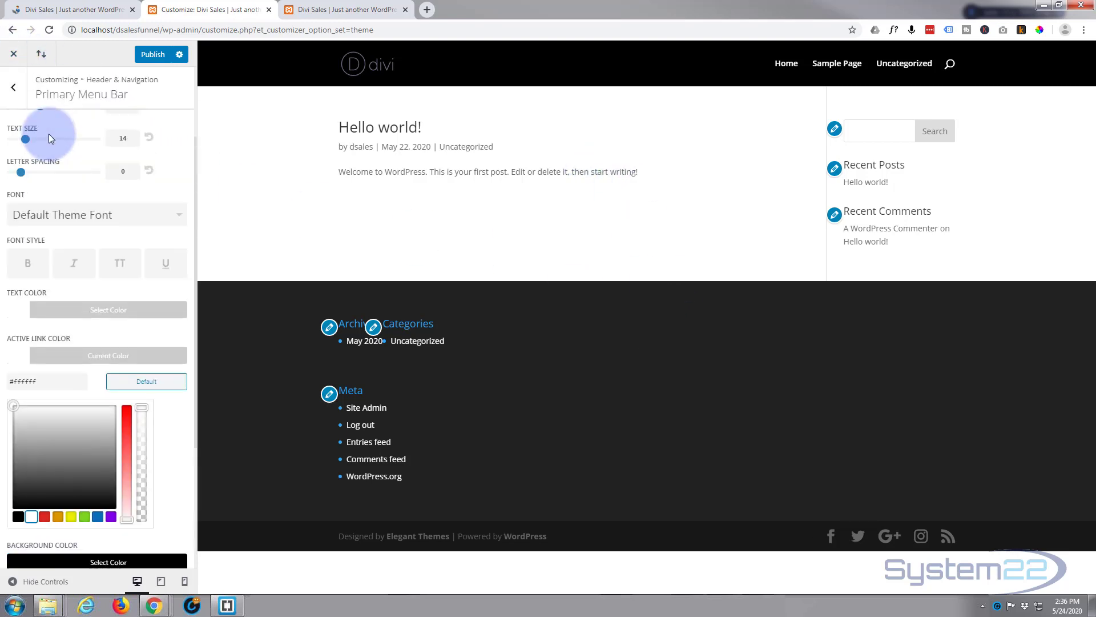
pyautogui.click(13, 89)
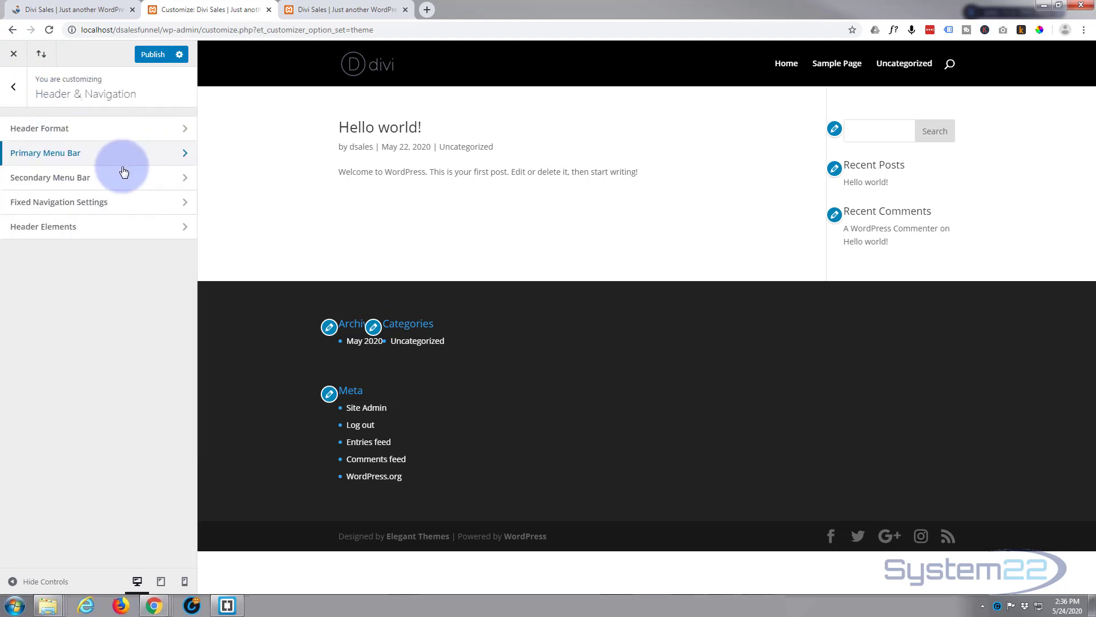
# Step: Review the Fixed Navigation Settings against the finished site's header behavior while scrolling, and return to the Header & Navigation settings
pyautogui.click(94, 204)
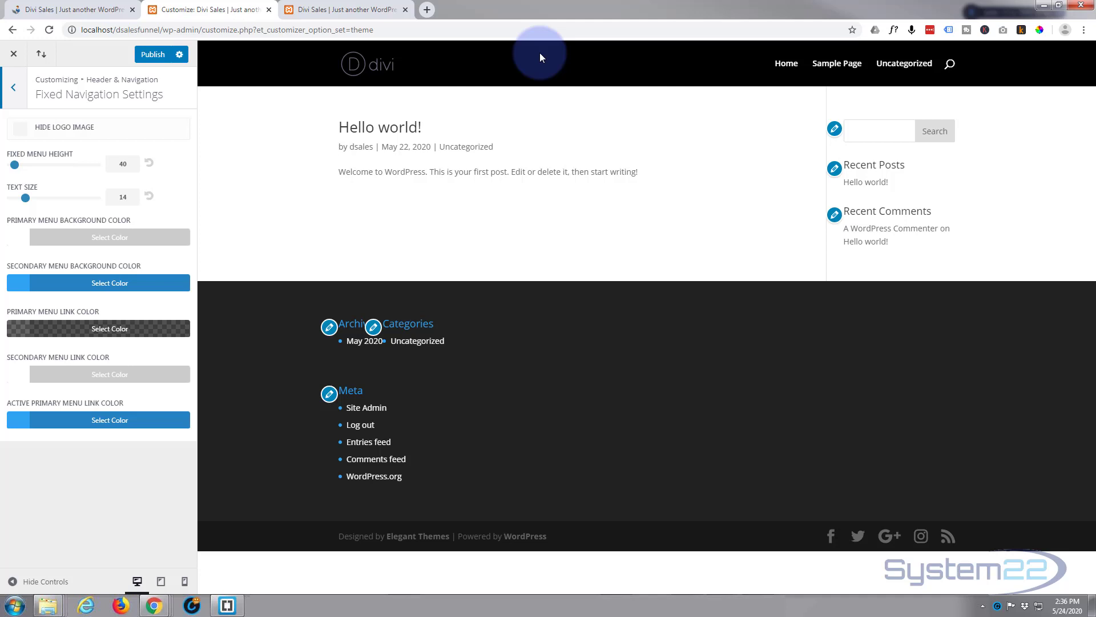
pyautogui.click(70, 8)
pyautogui.scroll(-5, 194, 246)
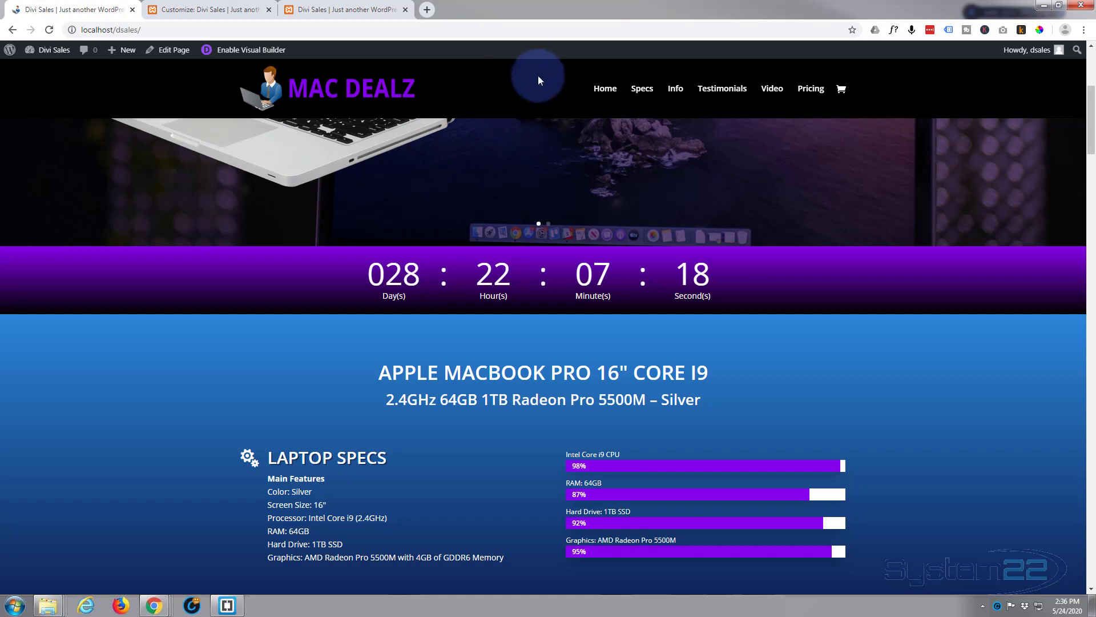
pyautogui.scroll(5, 428, 192)
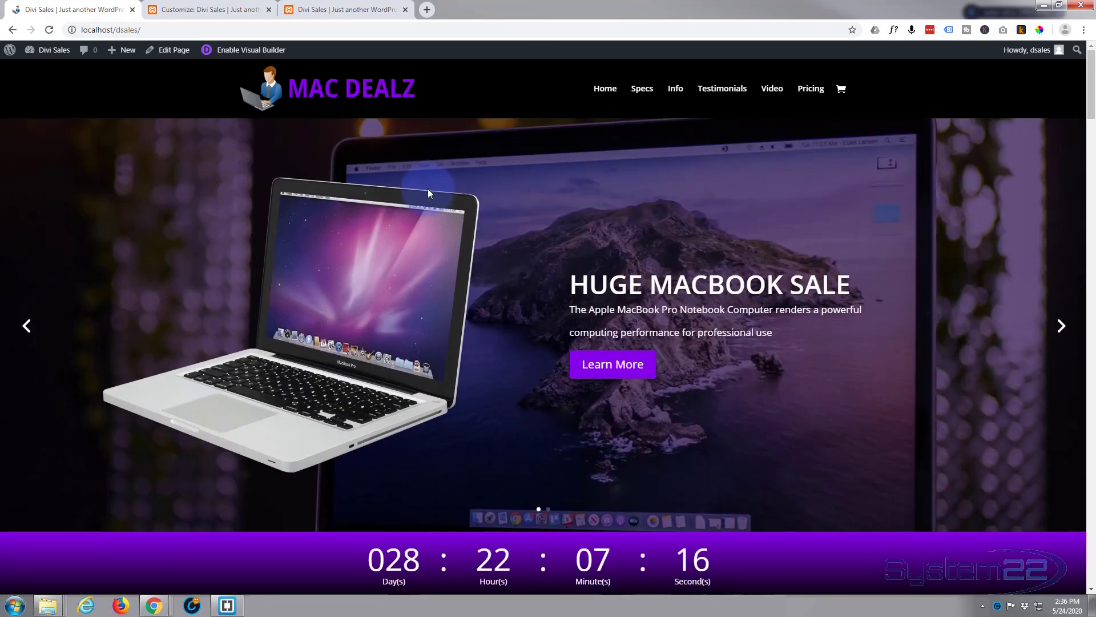
pyautogui.click(223, 16)
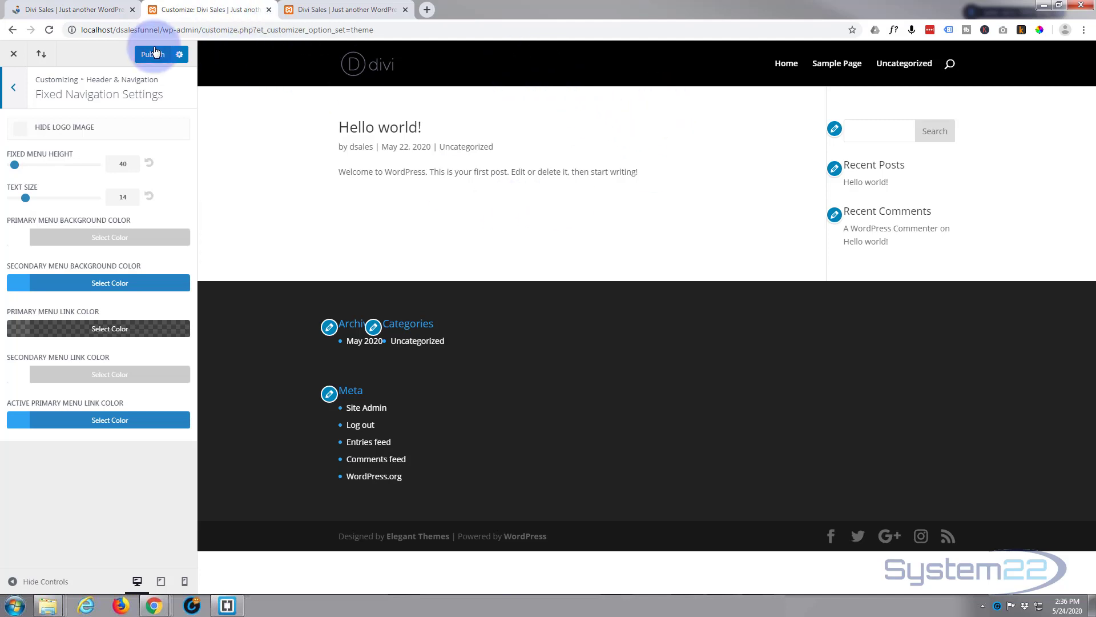
pyautogui.click(15, 88)
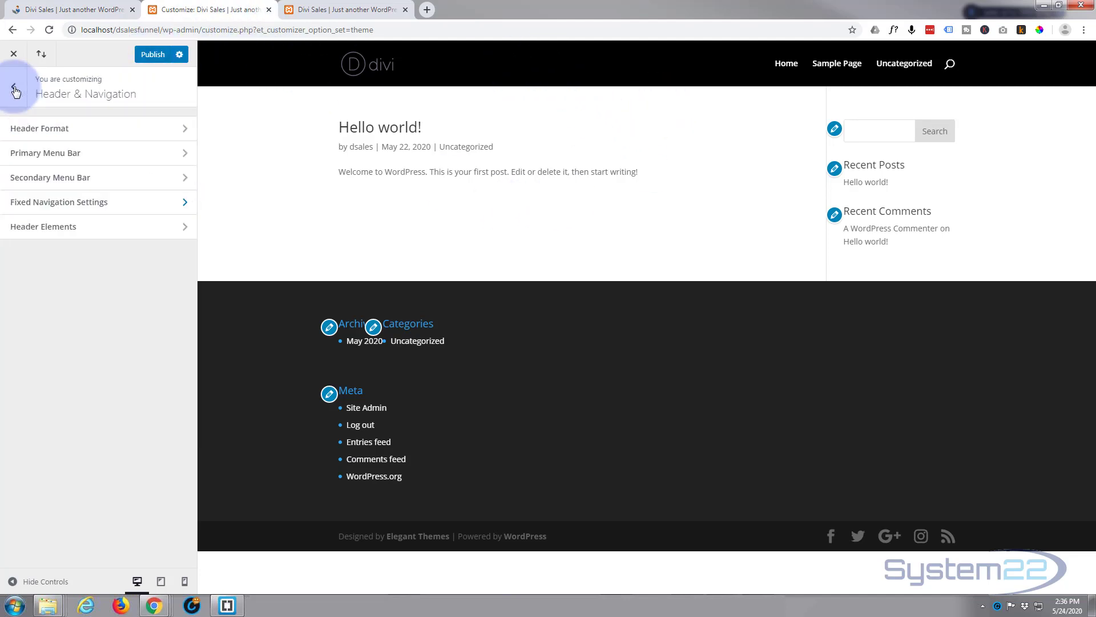
# Step: Set the primary menu bar's menu height to 80, publish the change, and exit the Theme Customizer
pyautogui.click(114, 155)
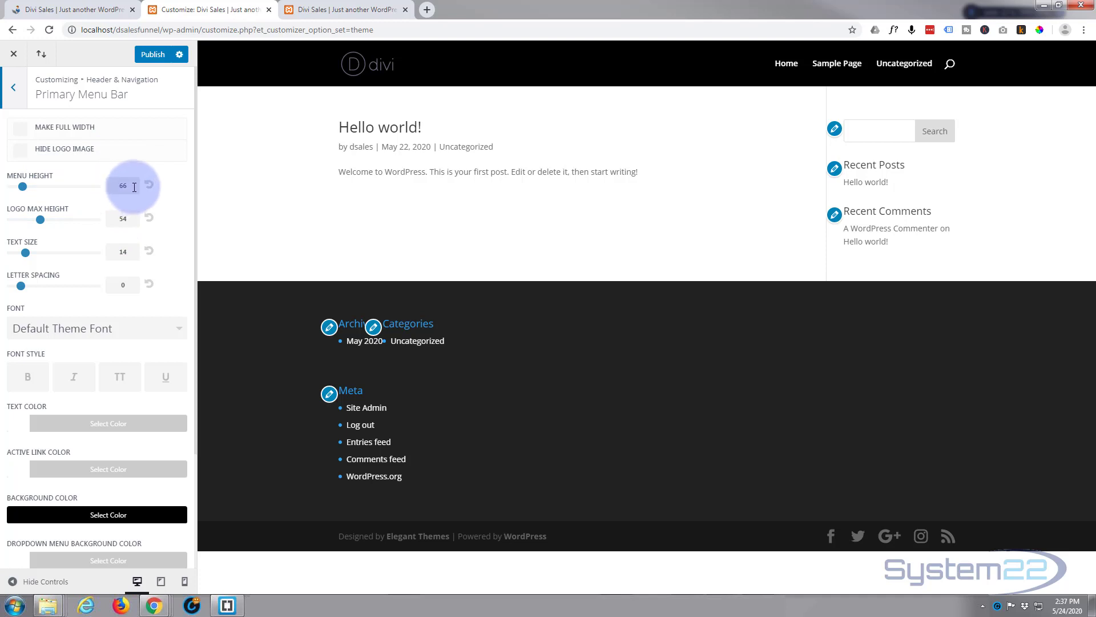
pyautogui.doubleClick(113, 186)
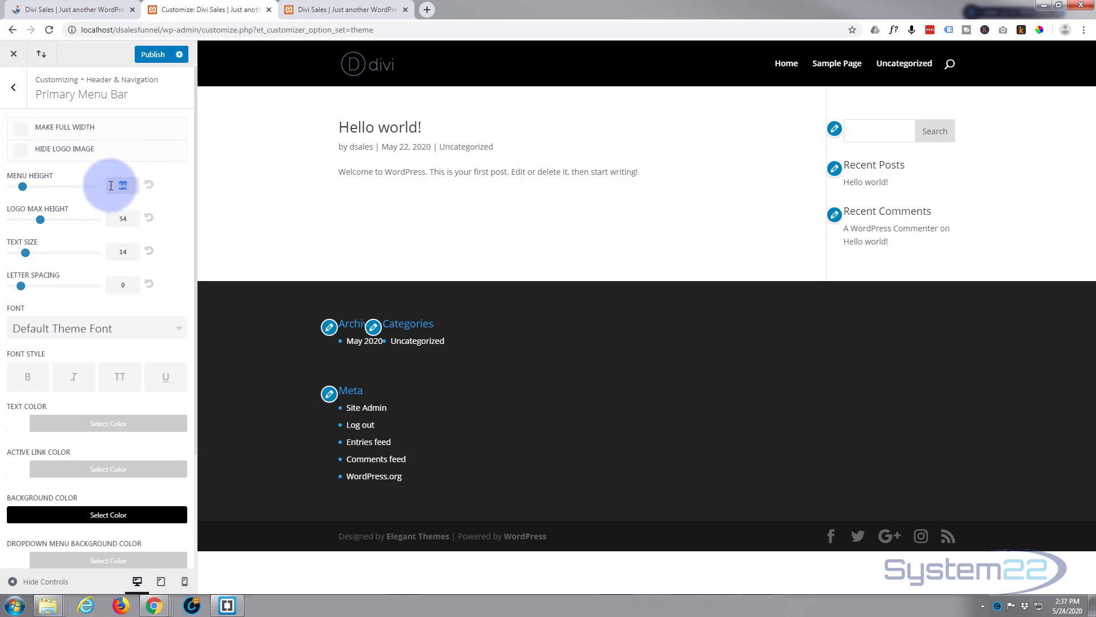
pyautogui.write('80')
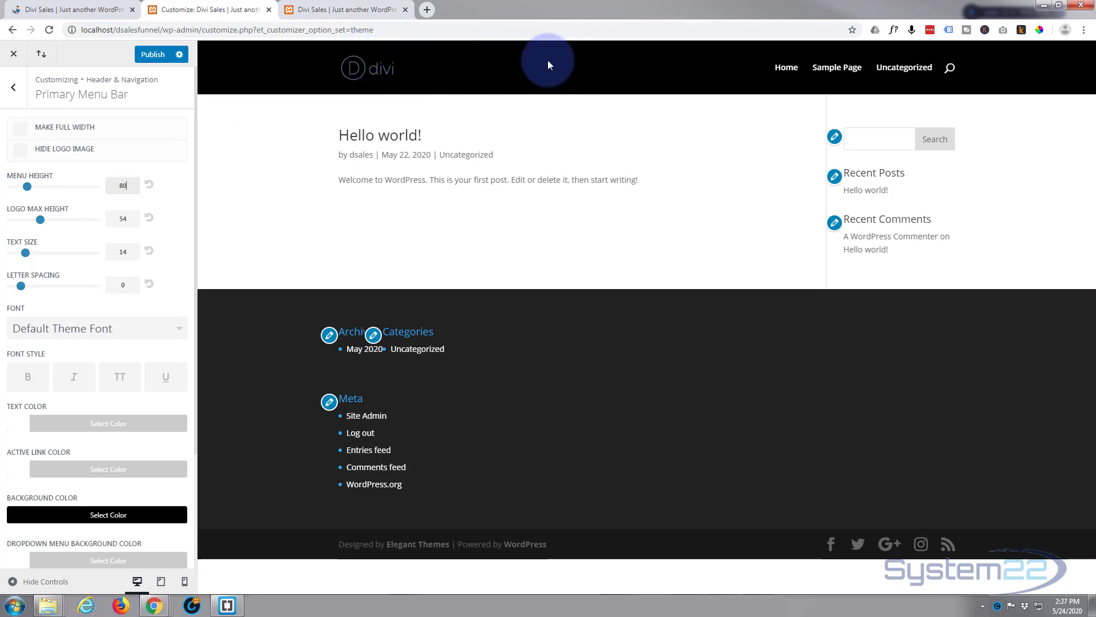
pyautogui.click(151, 57)
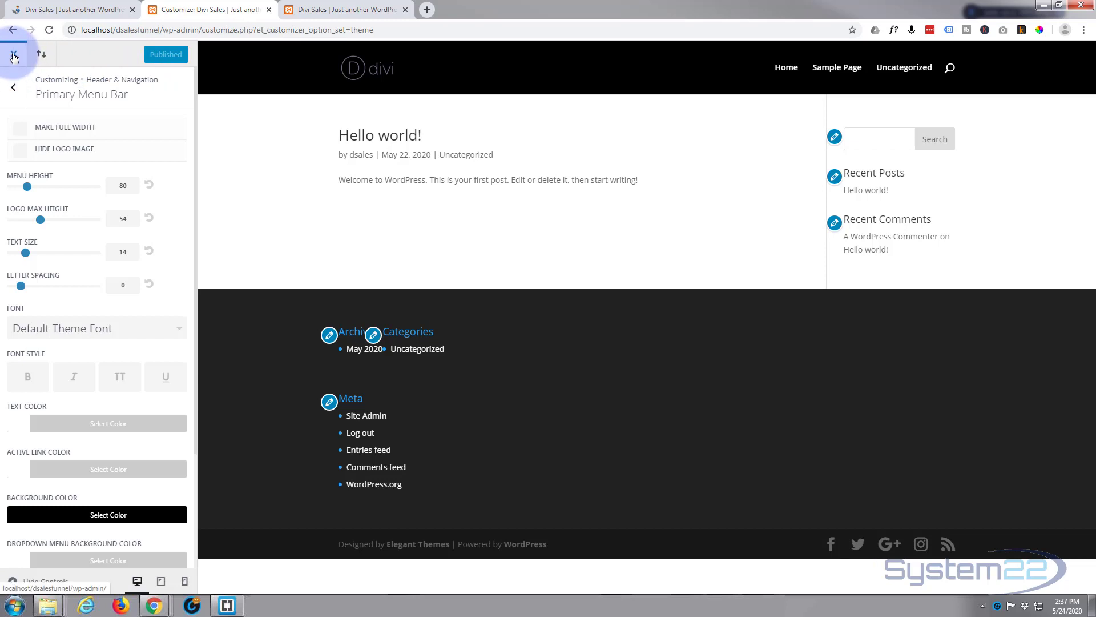
pyautogui.click(14, 55)
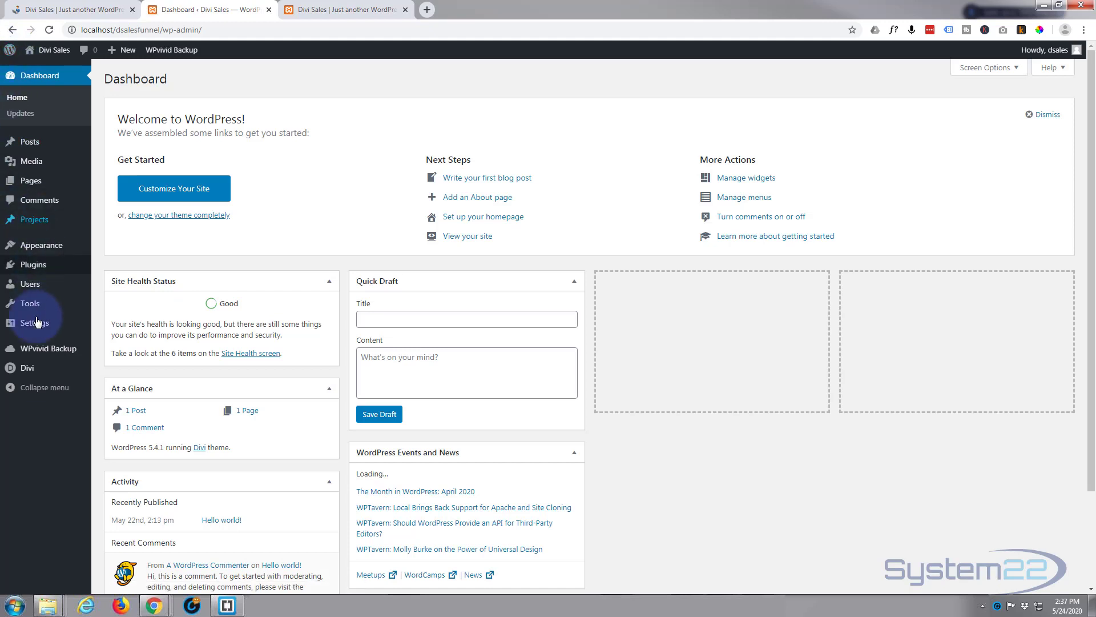
# Step: In Divi's Theme Options, upload logo.png from the Images folder, set it as the site logo, and save the changes
pyautogui.click(29, 377)
pyautogui.moveTo(29, 377)
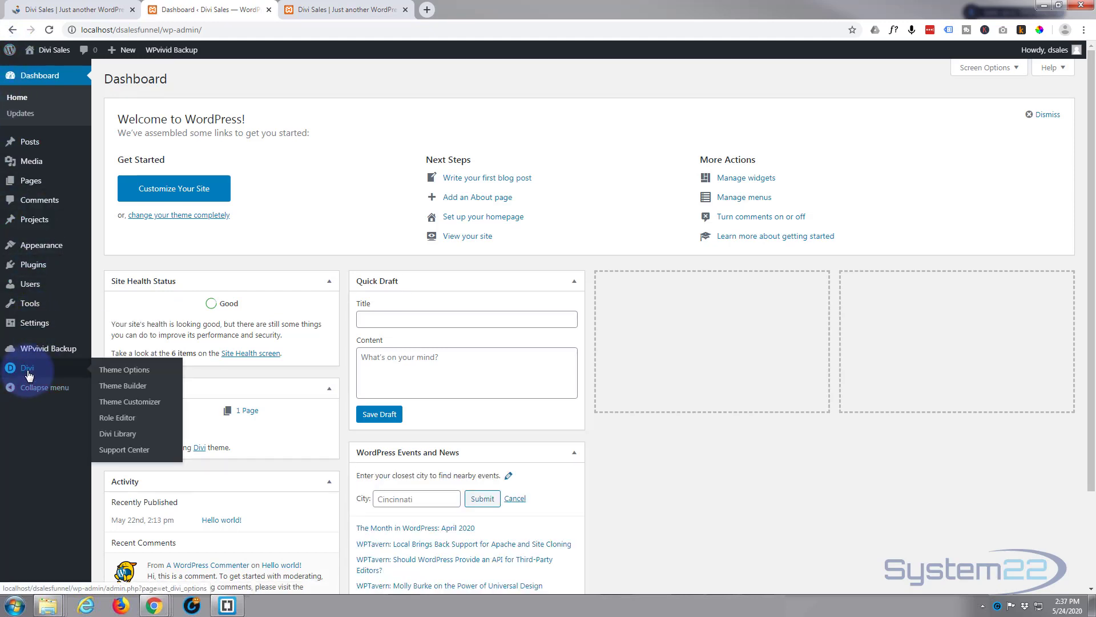
pyautogui.click(122, 375)
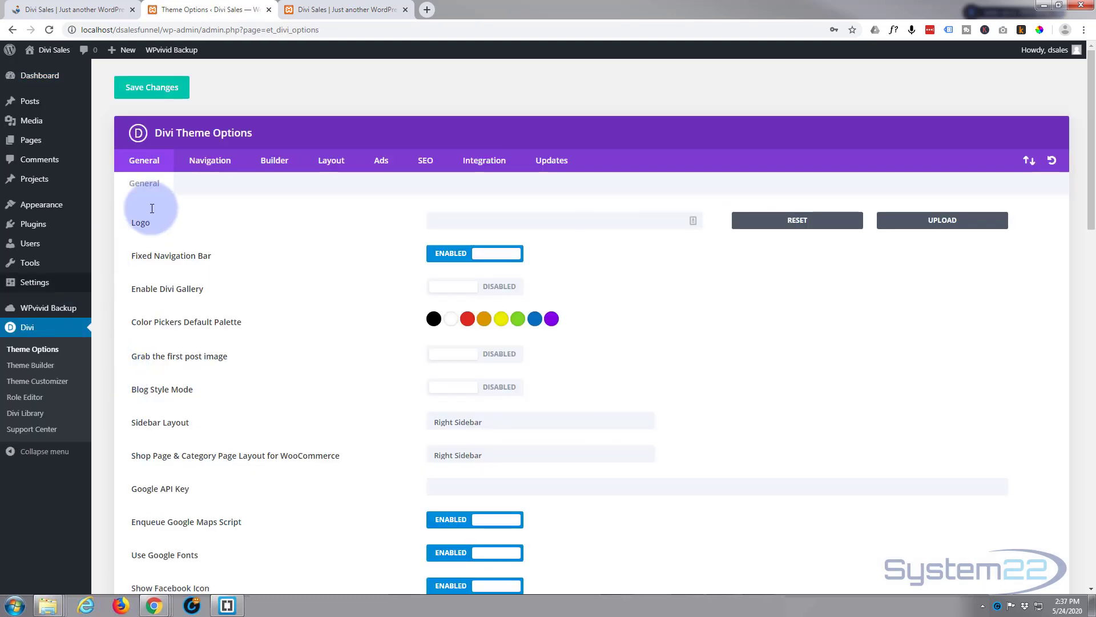
pyautogui.click(151, 160)
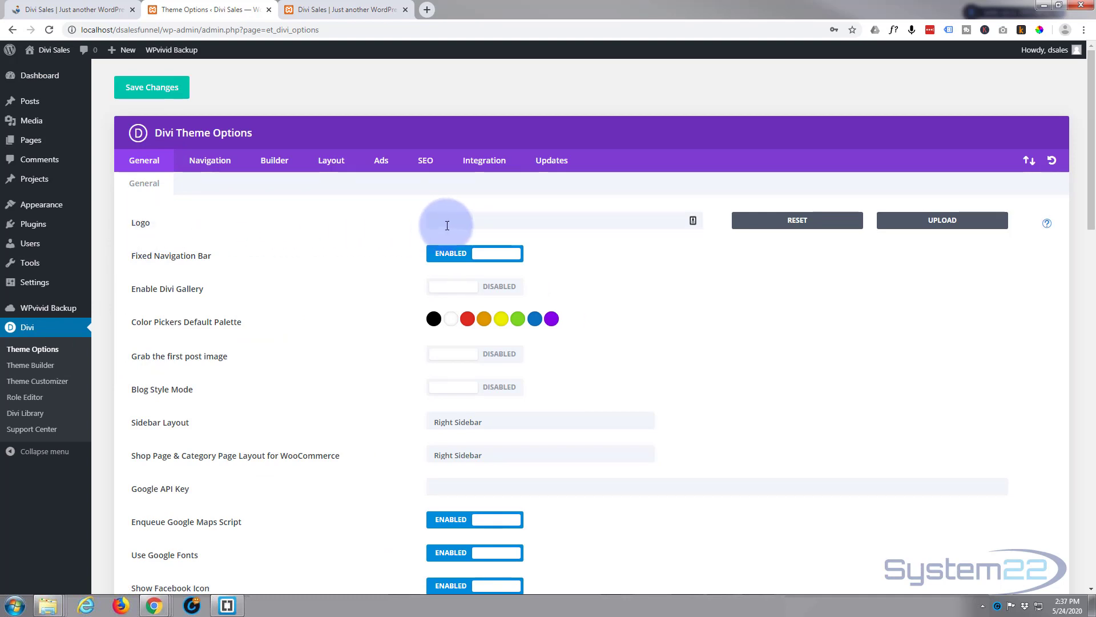
pyautogui.click(931, 222)
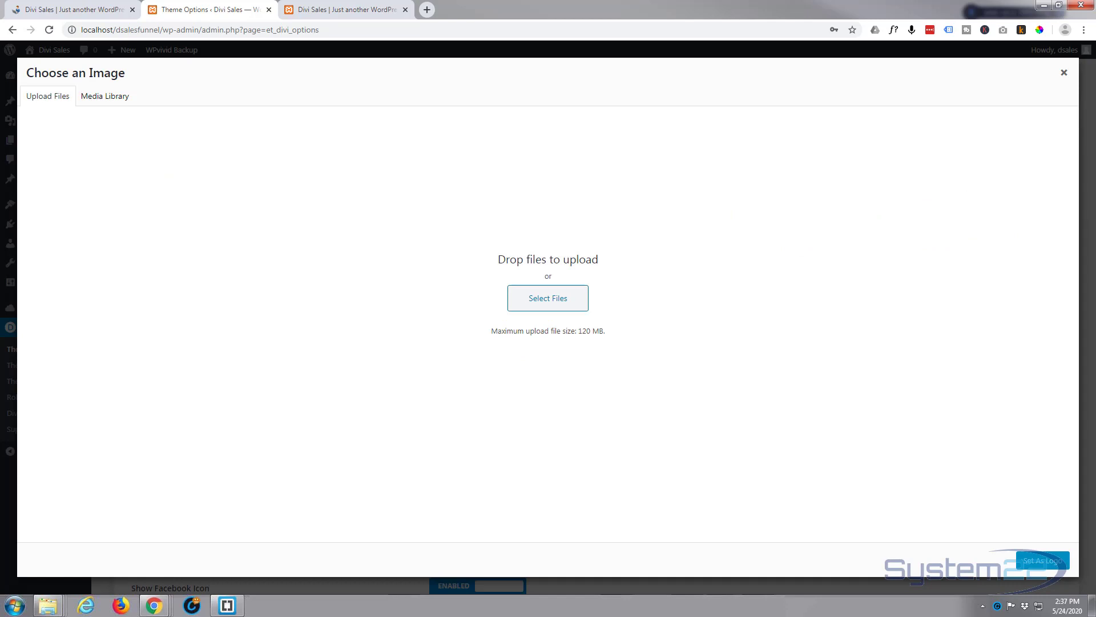
pyautogui.moveTo(1095, 129); pyautogui.dragTo(699, 165)
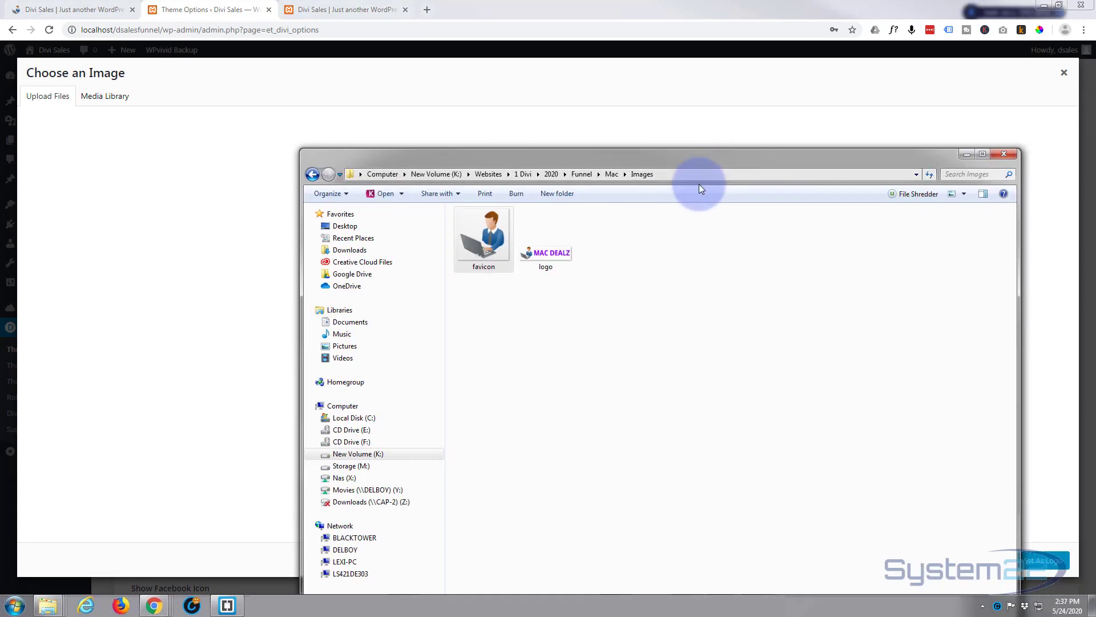
pyautogui.click(632, 229)
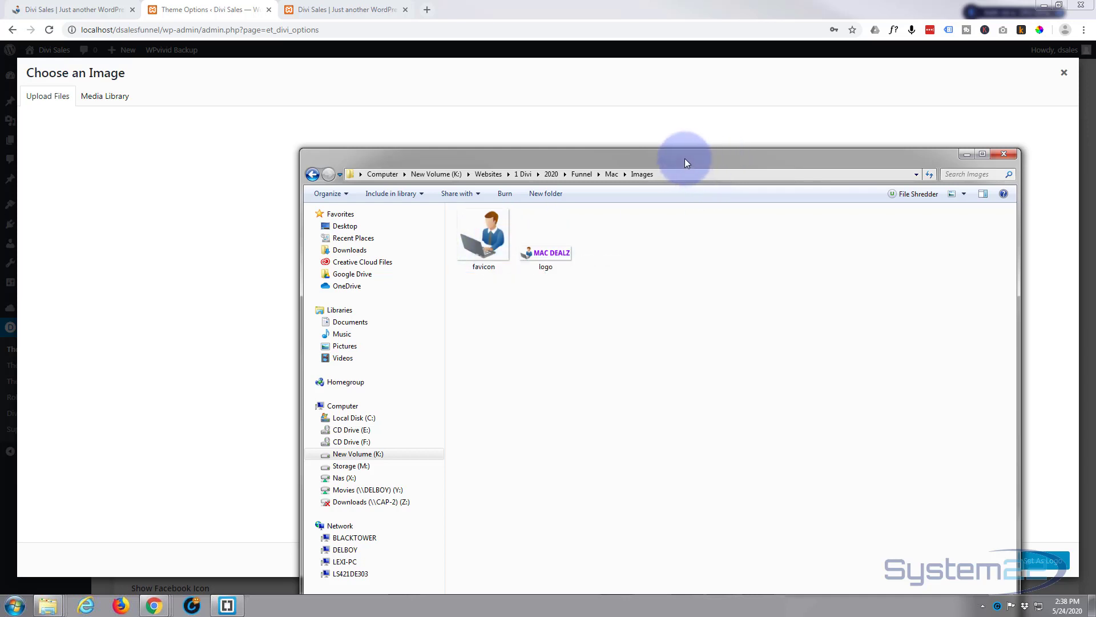
pyautogui.moveTo(684, 159); pyautogui.dragTo(1095, 133)
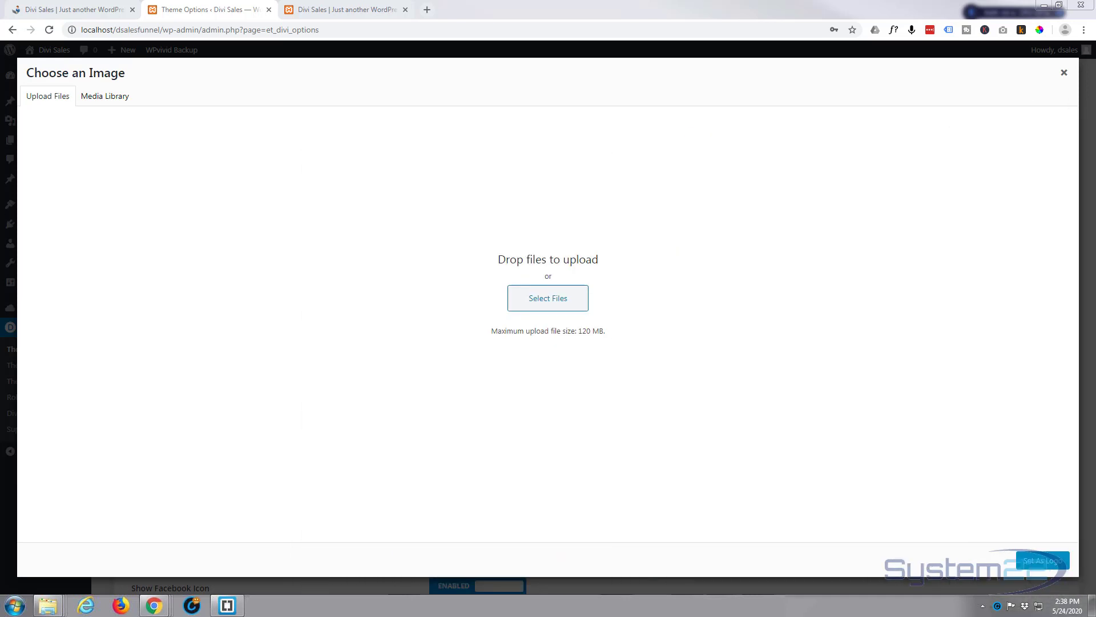
pyautogui.moveTo(1095, 248); pyautogui.dragTo(145, 244)
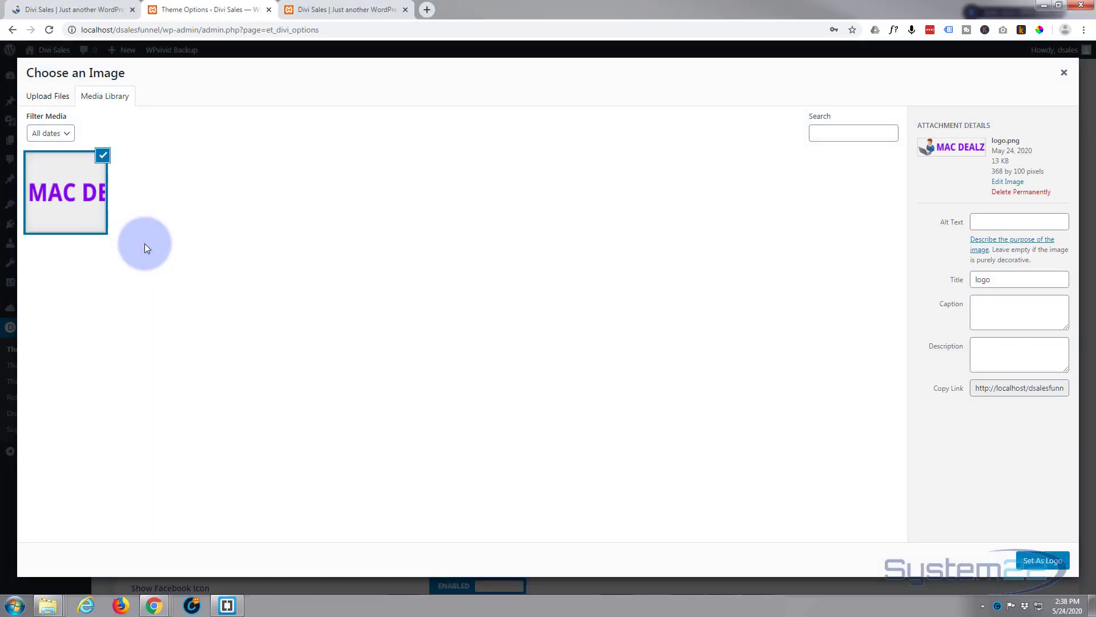
pyautogui.click(1040, 562)
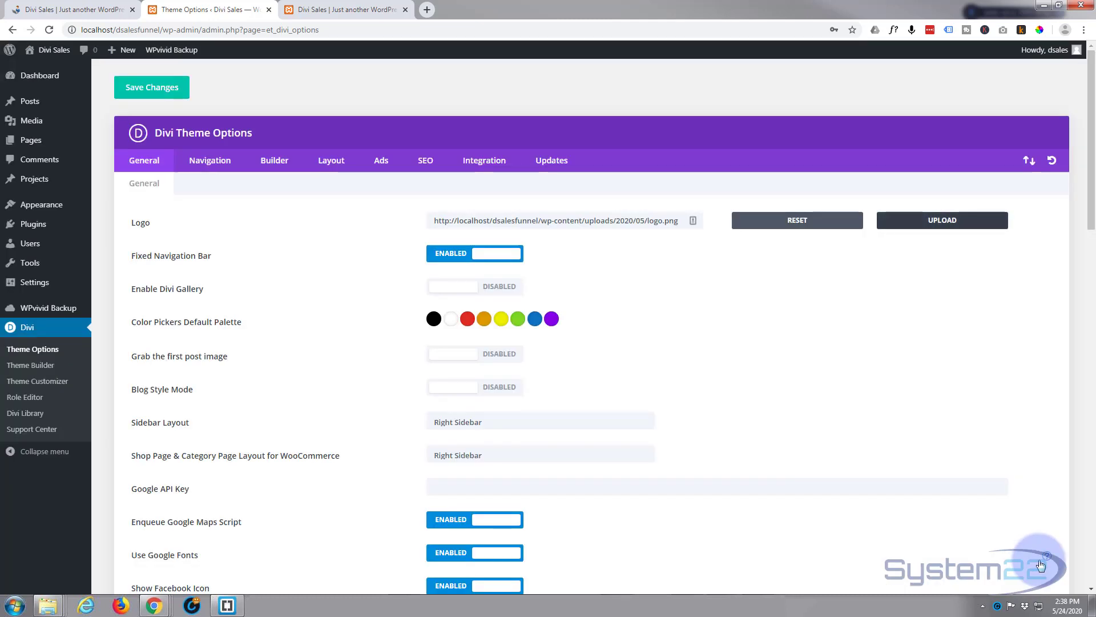
pyautogui.click(150, 87)
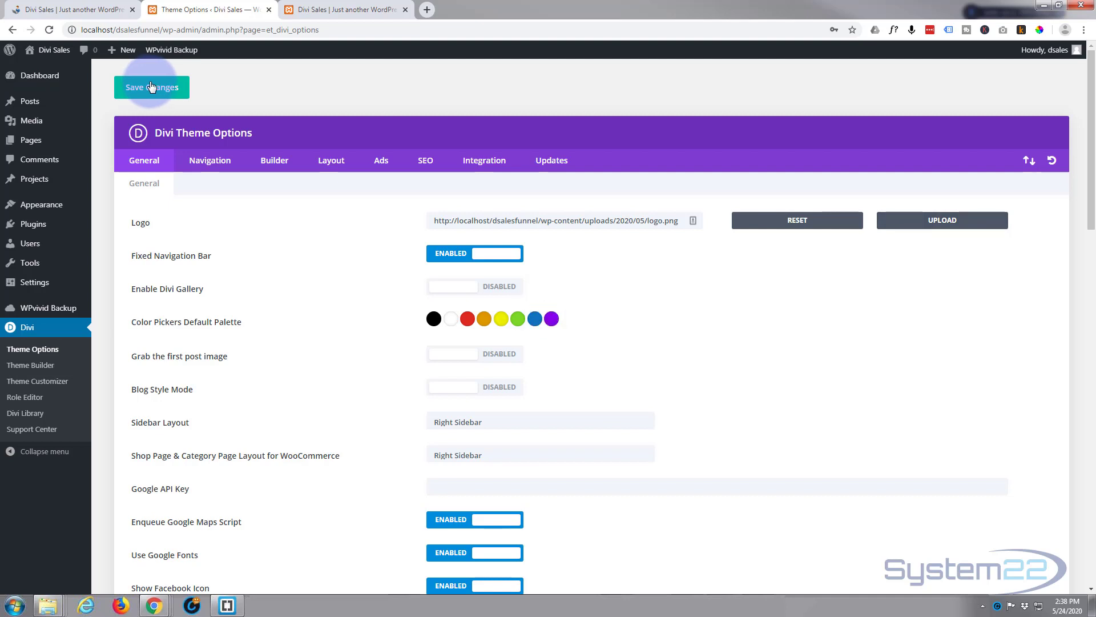
# Step: In the Theme Customizer, set the primary menu bar's logo max height to 70 and publish the change
pyautogui.click(41, 386)
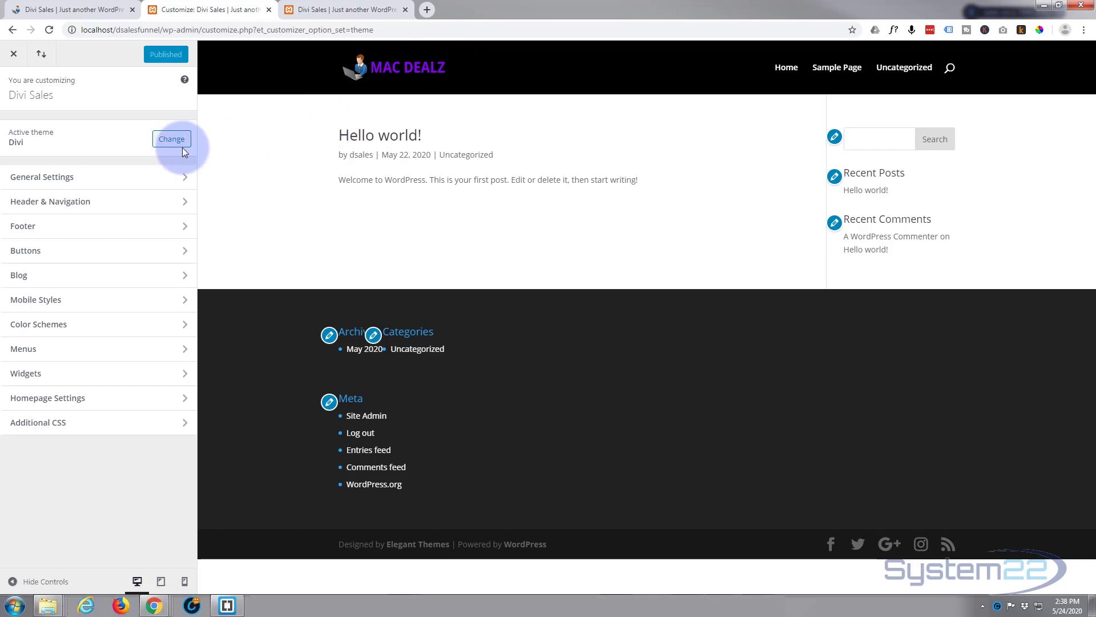
pyautogui.click(113, 206)
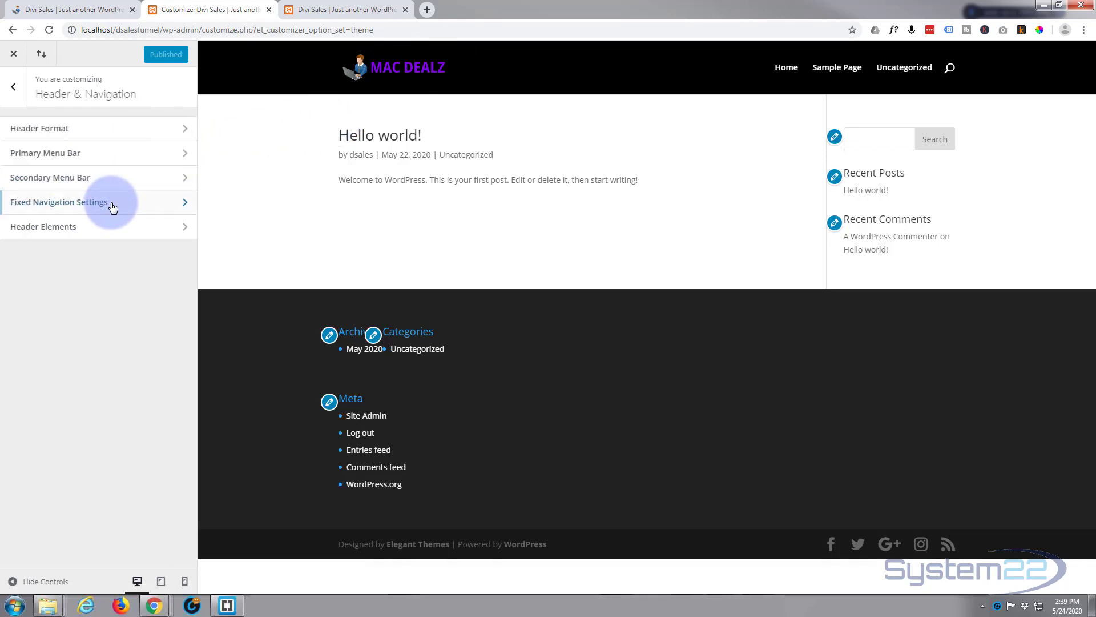
pyautogui.click(112, 160)
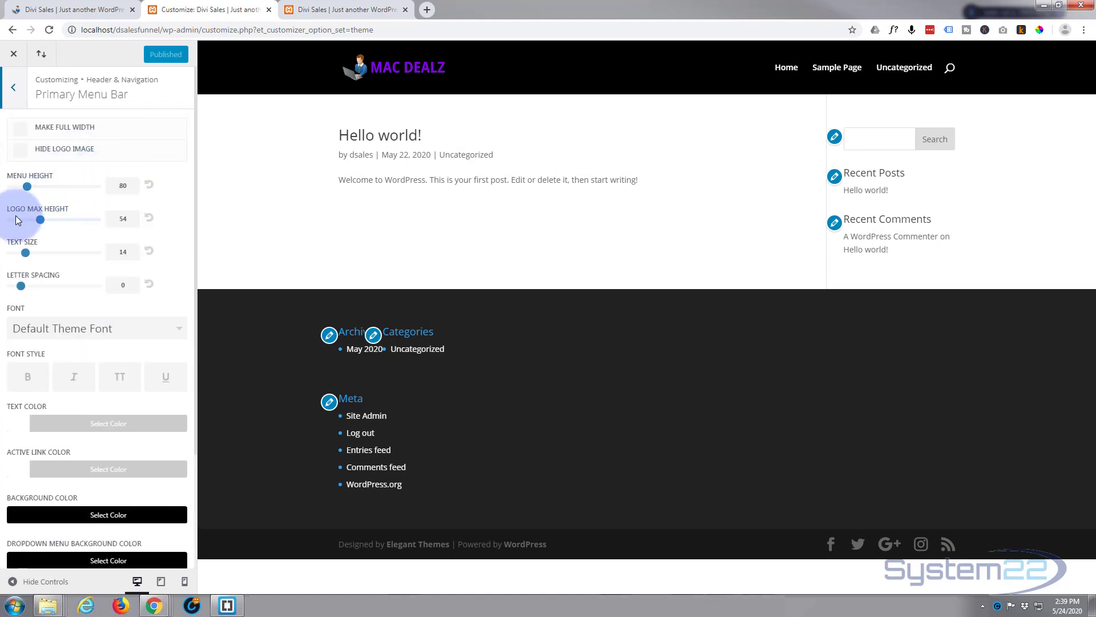
pyautogui.moveTo(42, 219); pyautogui.dragTo(60, 220)
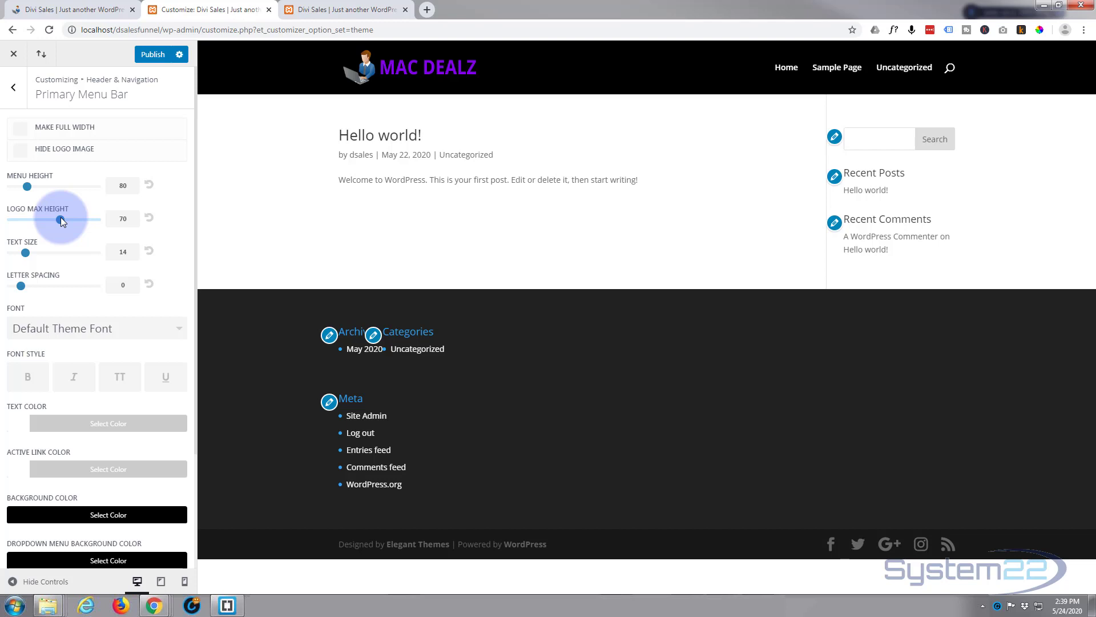
pyautogui.click(159, 56)
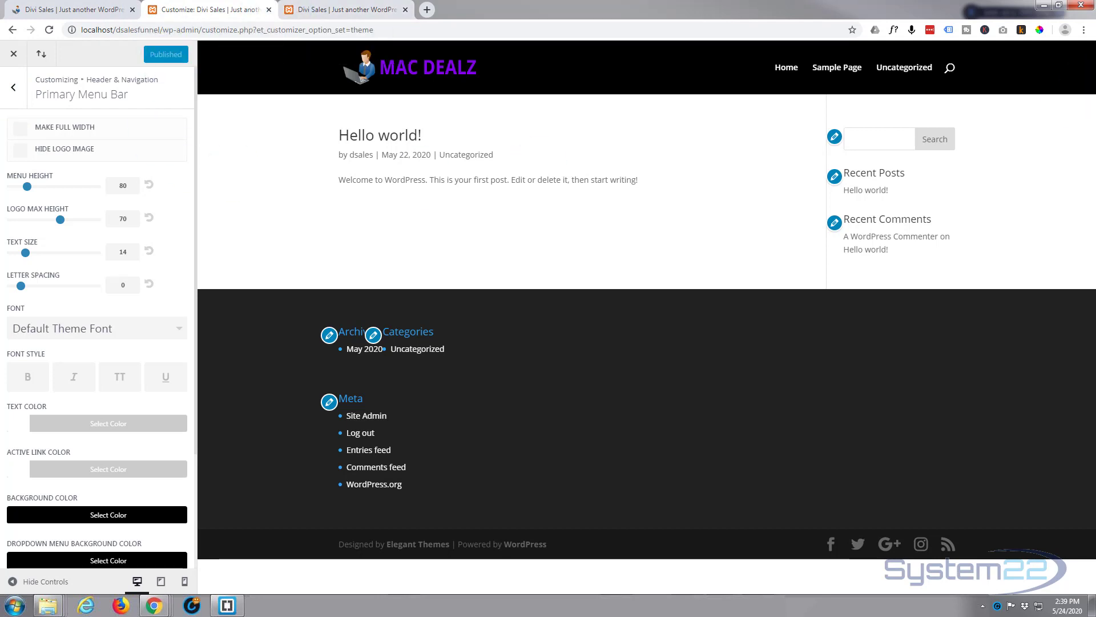
# Step: In the general Site Identity settings, replace the site tagline with "Best Macbook Deals"
pyautogui.moveTo(1095, 138); pyautogui.dragTo(807, 140)
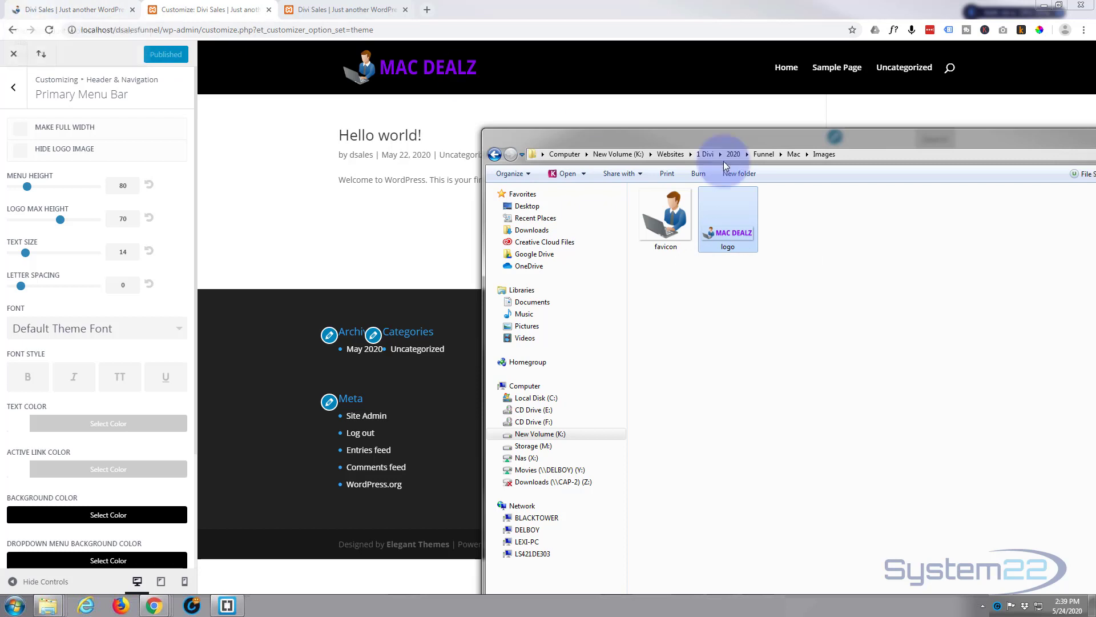
pyautogui.moveTo(763, 140); pyautogui.dragTo(1095, 110)
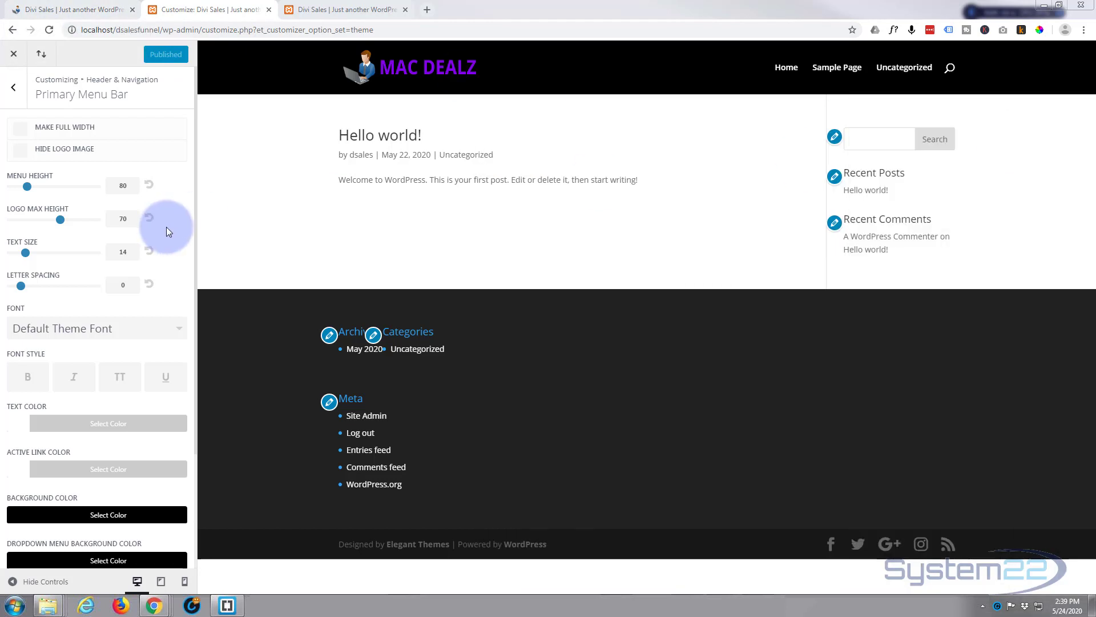
pyautogui.click(14, 88)
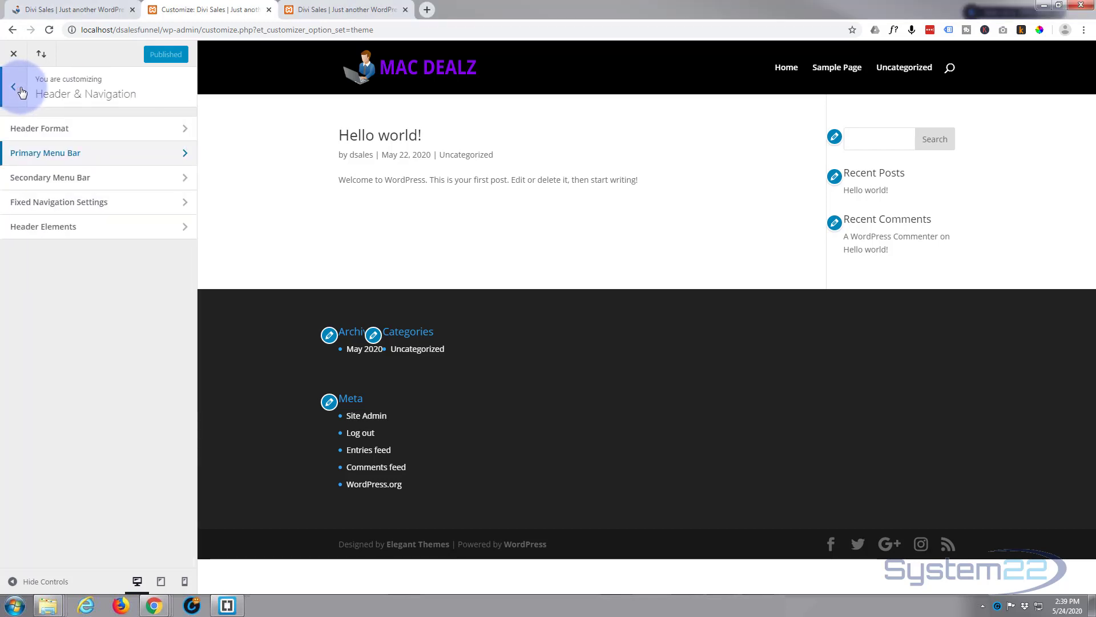
pyautogui.click(19, 90)
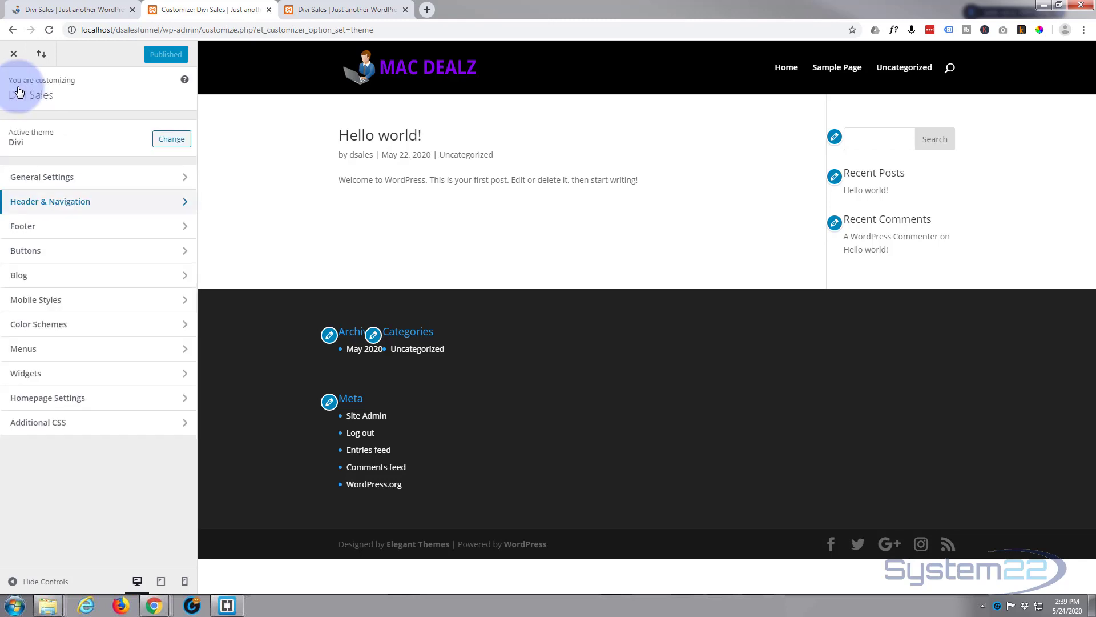
pyautogui.click(86, 178)
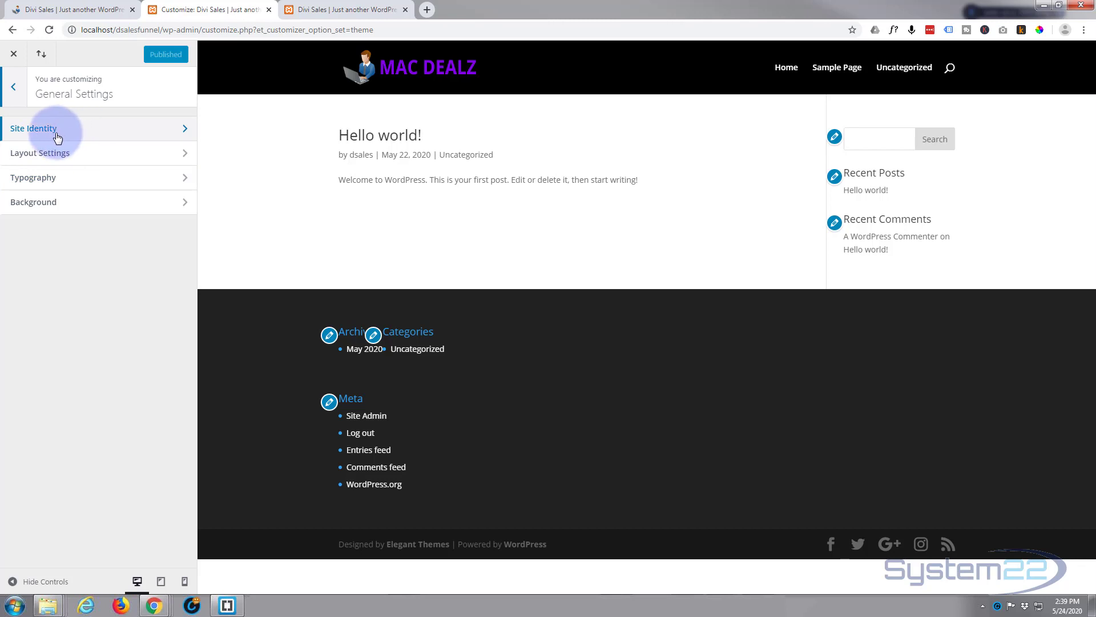
pyautogui.click(110, 135)
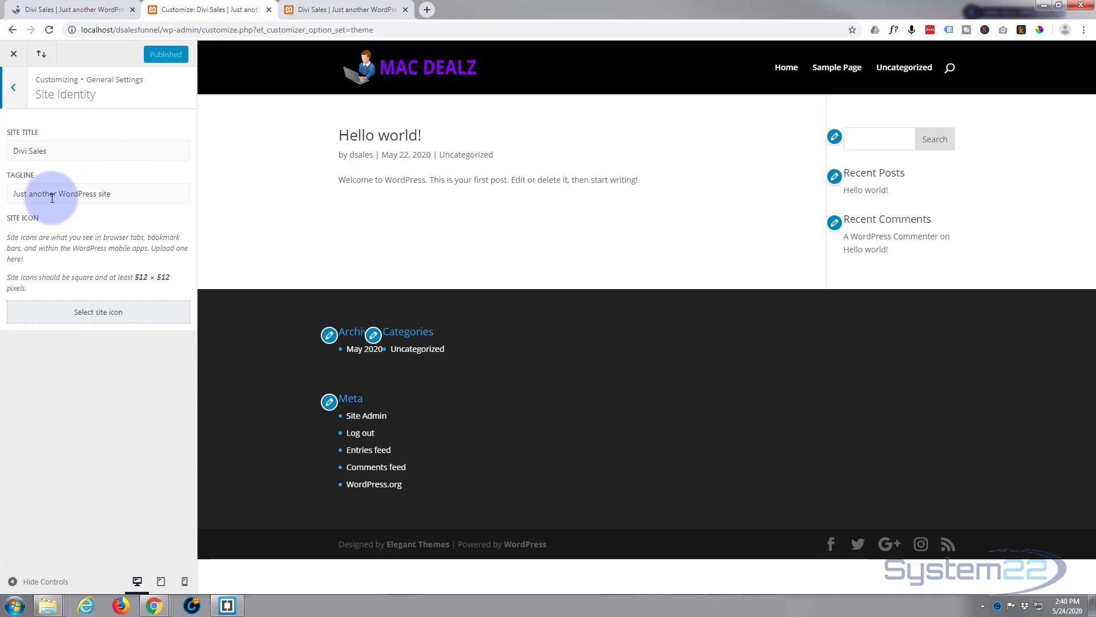
pyautogui.moveTo(112, 193); pyautogui.dragTo(2, 191)
pyautogui.write('Be')
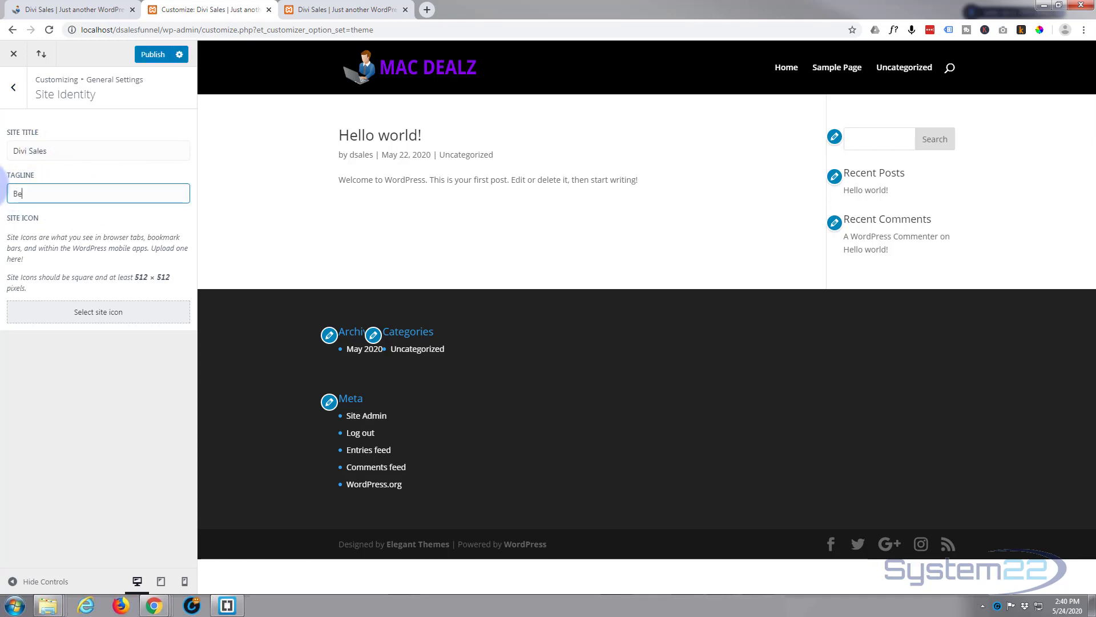
pyautogui.write('st Macbook Deals')
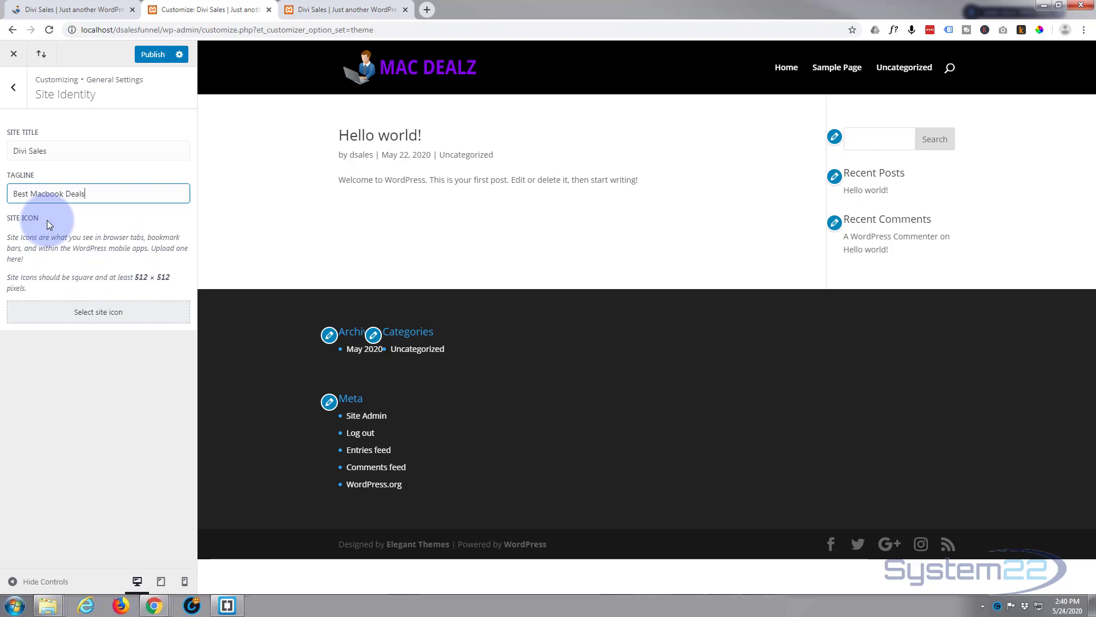
# Step: Upload favicon.png as the site icon with the alt text "favicon", publish the site identity changes, and exit the Customizer
pyautogui.click(88, 318)
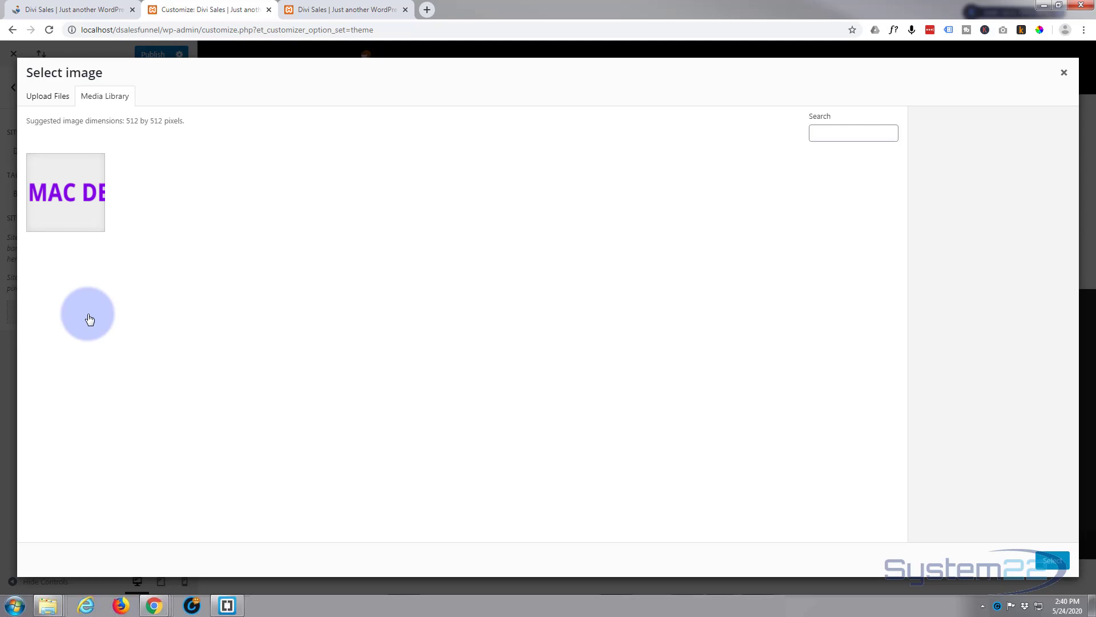
pyautogui.moveTo(799, 191); pyautogui.dragTo(270, 231)
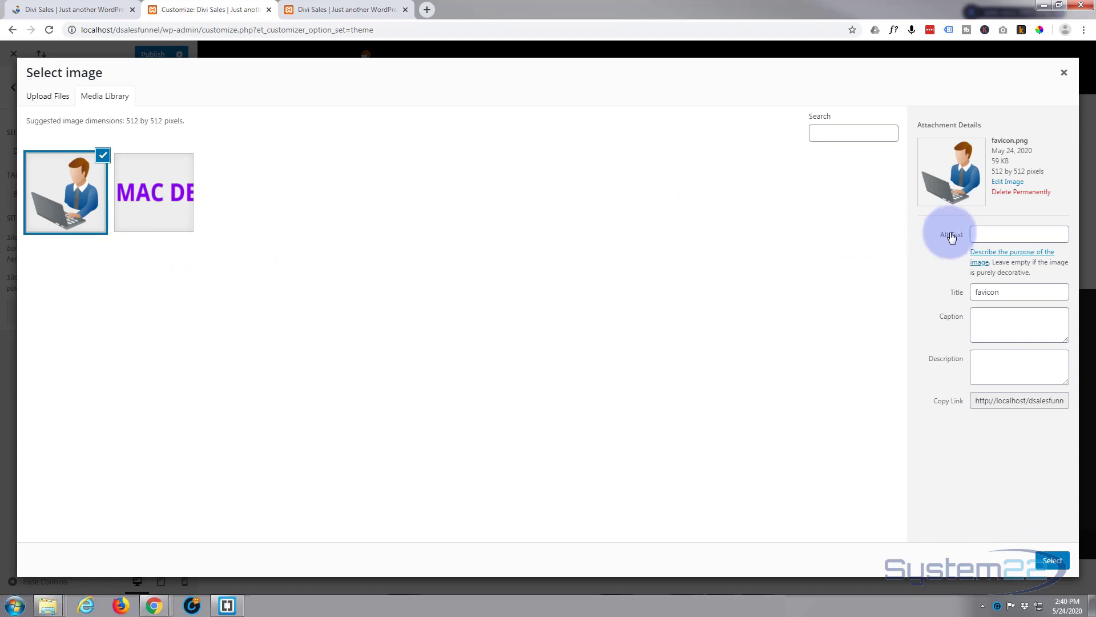
pyautogui.click(978, 234)
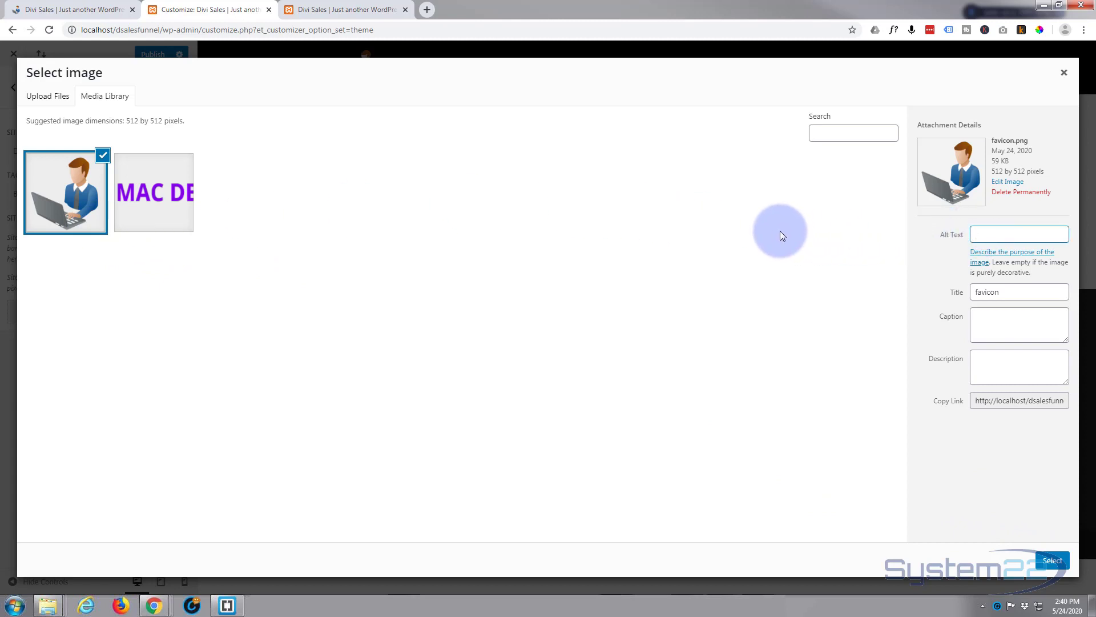
pyautogui.write('favicon')
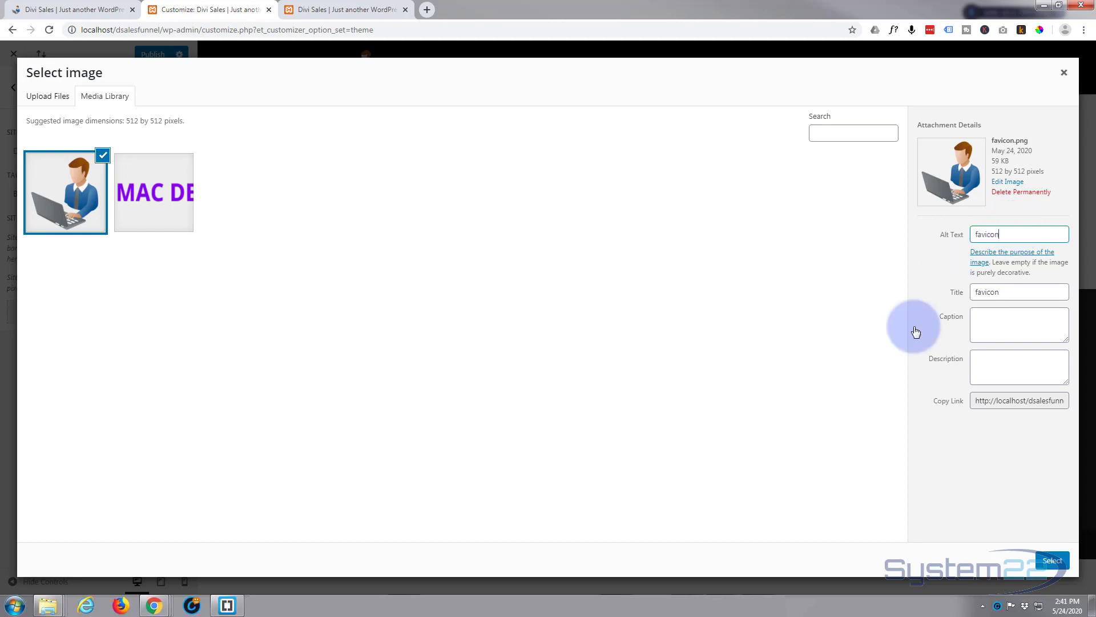
pyautogui.click(1049, 563)
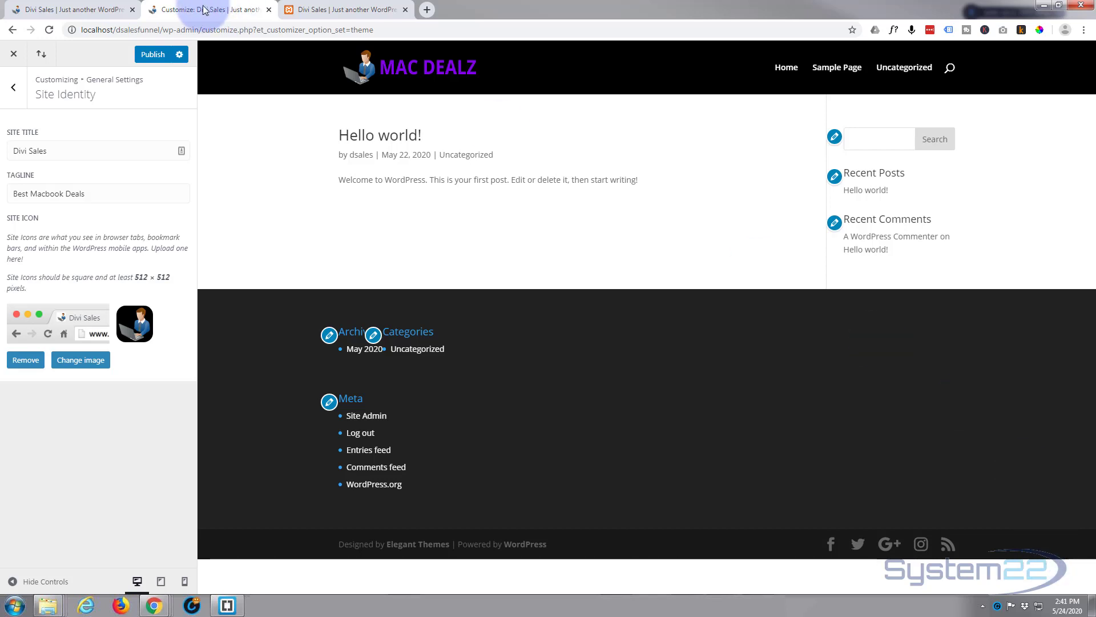
pyautogui.click(153, 55)
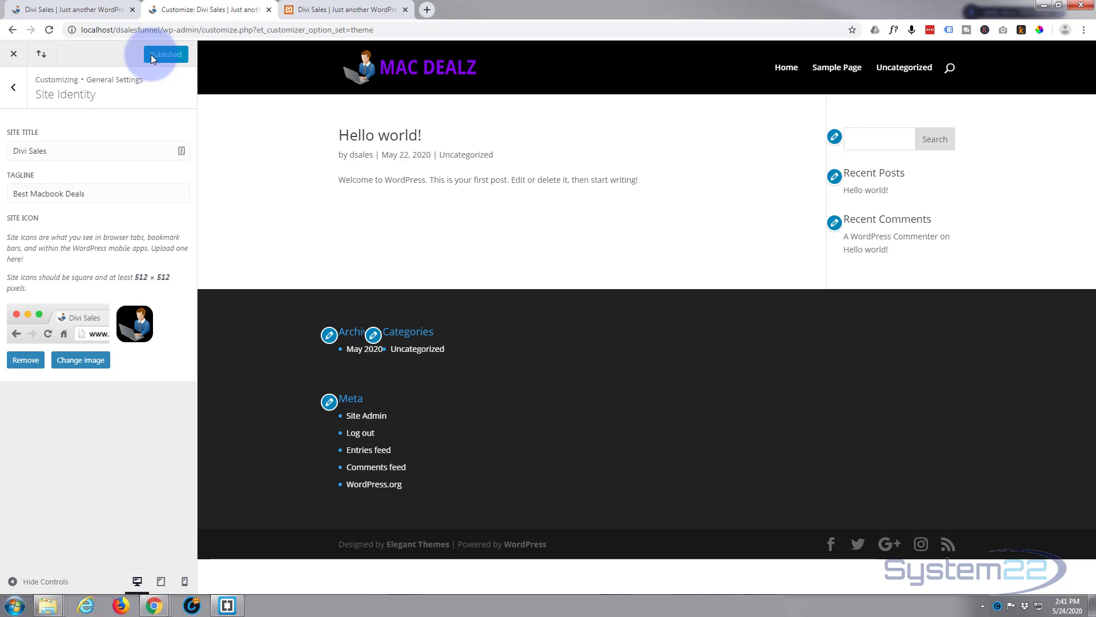
pyautogui.click(14, 56)
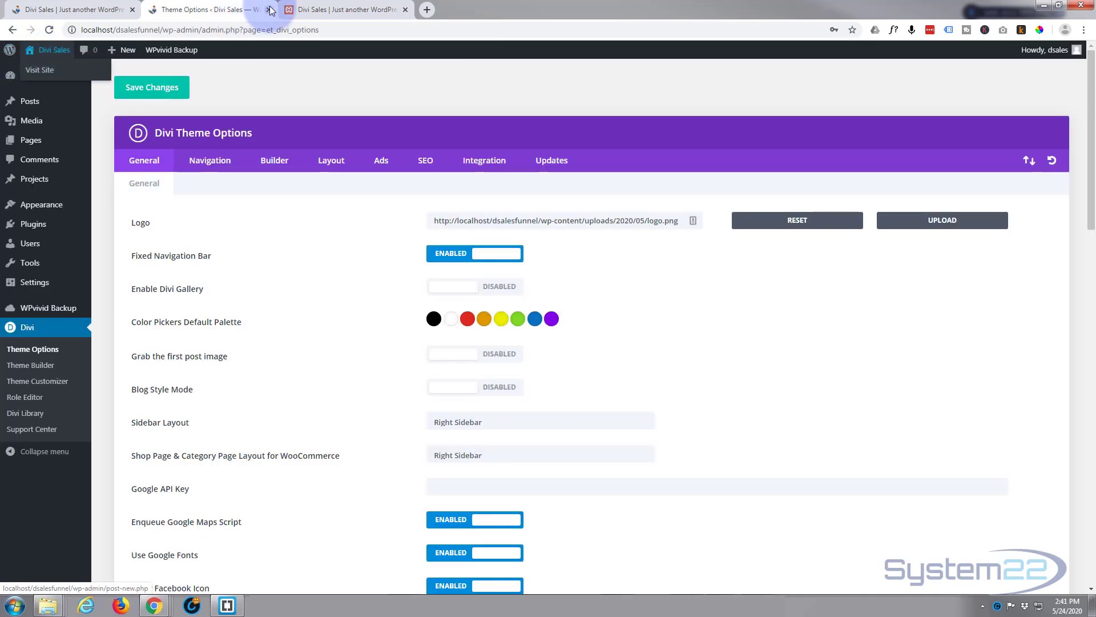
# Step: Reload the dsalesfunnel live site and compare its header with the finished Mac Dealz demo site
pyautogui.click(349, 9)
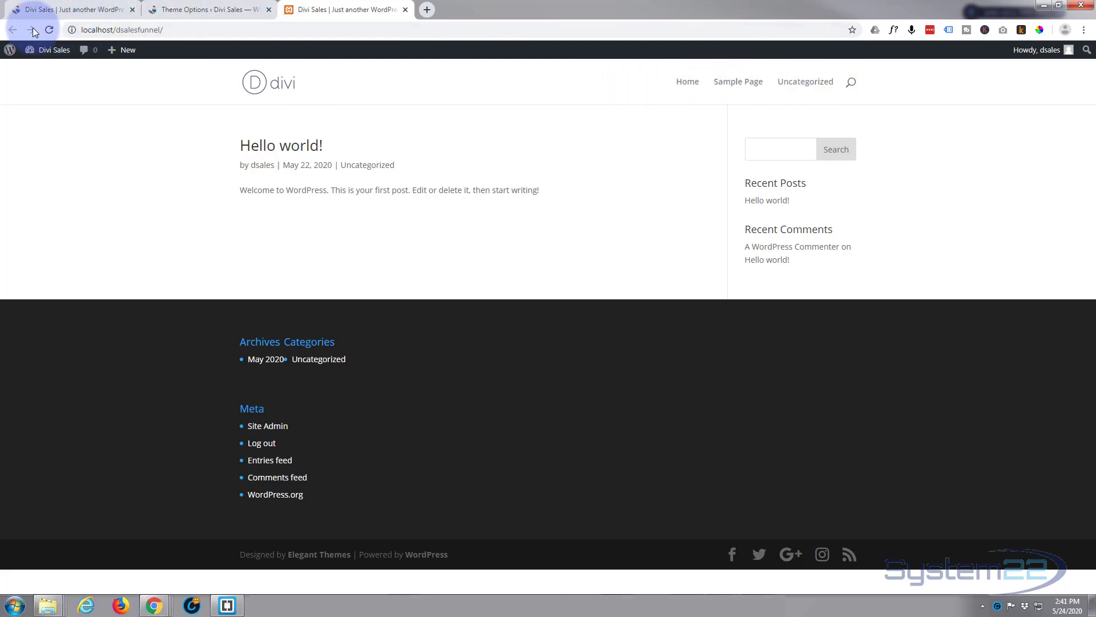
pyautogui.click(50, 29)
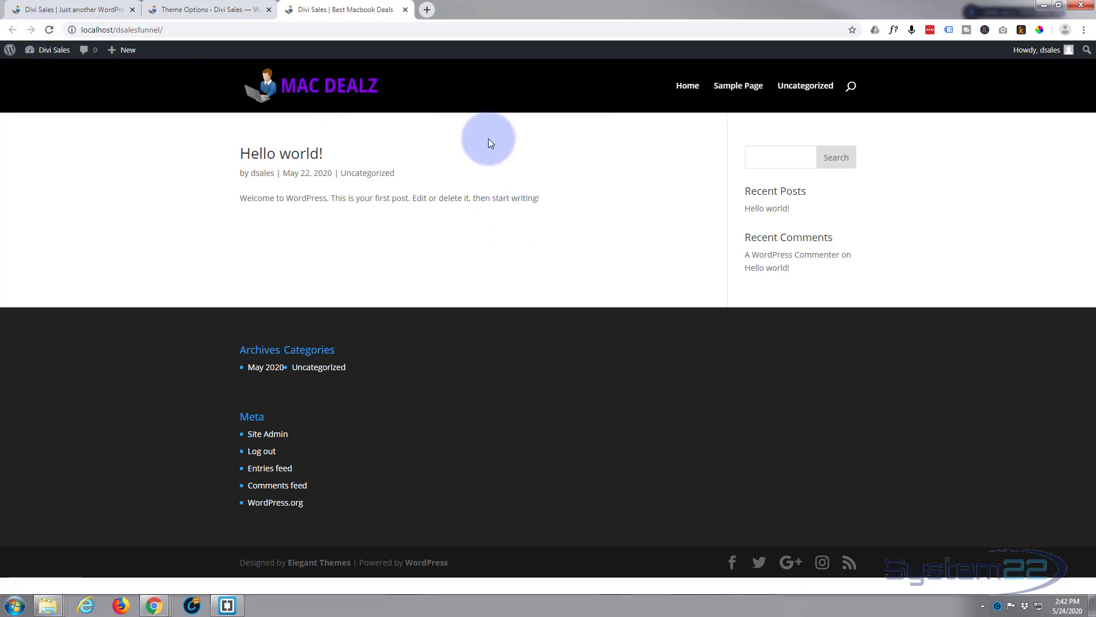
pyautogui.click(68, 10)
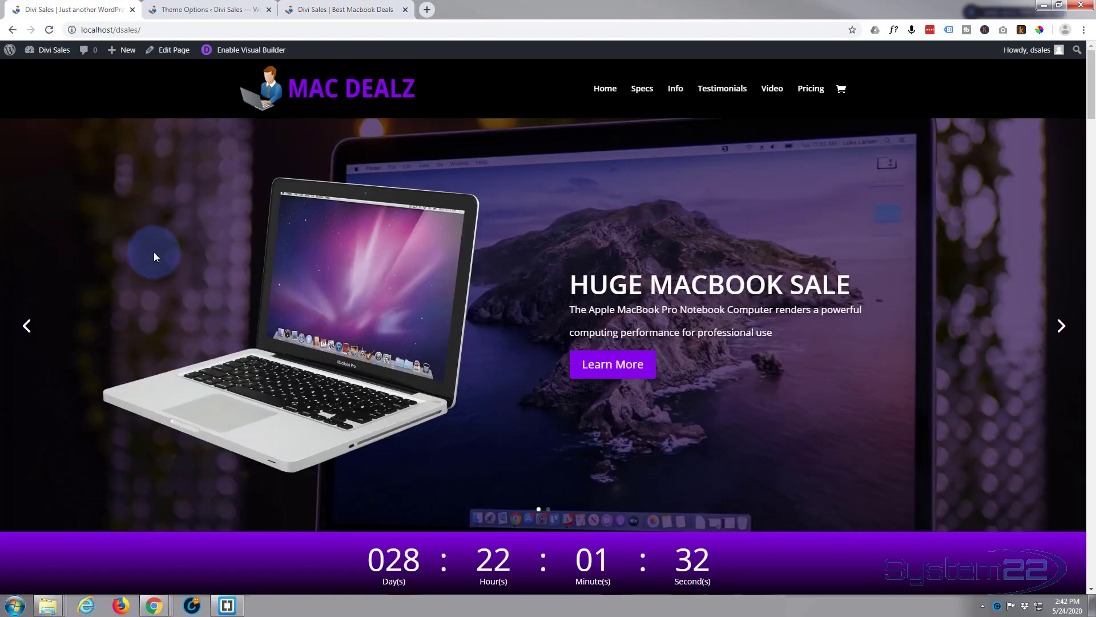